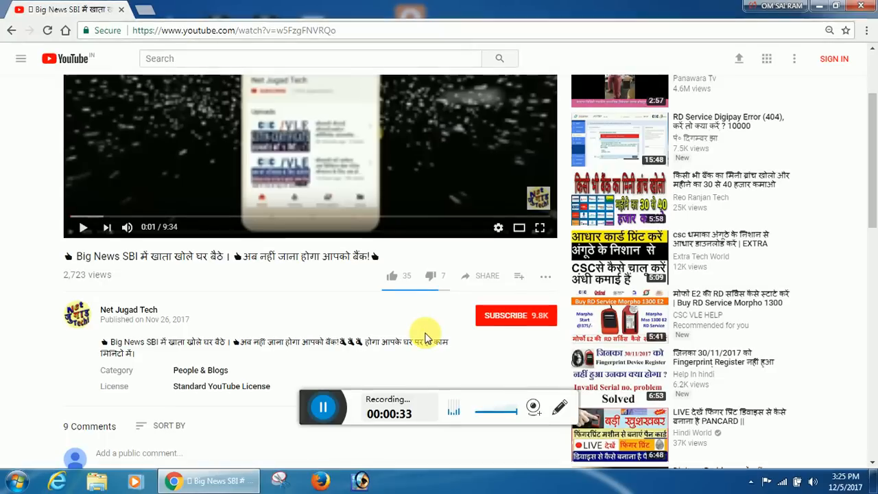
# Draw three nested red rectangles around the channel's Subscribe button with the recorder's rectangle annotation tool
pyautogui.moveTo(306, 405); pyautogui.dragTo(144, 398)
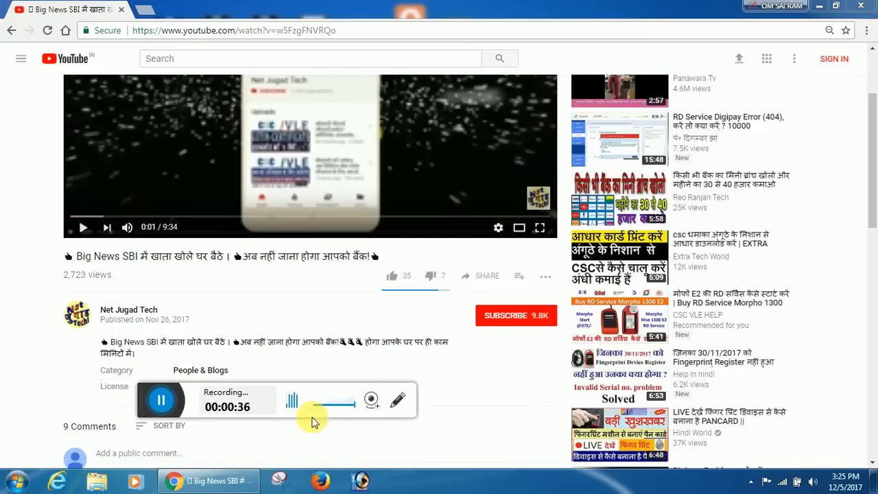
pyautogui.click(398, 400)
pyautogui.click(294, 432)
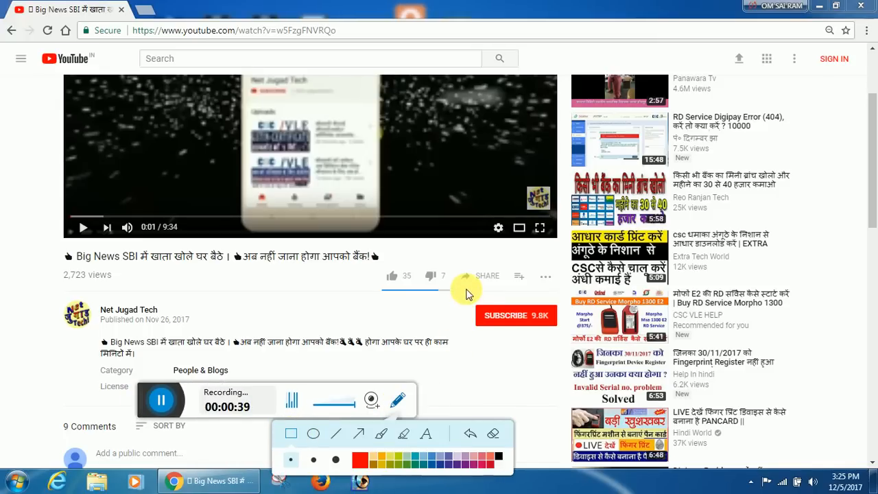
pyautogui.moveTo(468, 298)
pyautogui.mouseDown()
pyautogui.moveTo(525, 336)
pyautogui.moveTo(566, 336)
pyautogui.mouseUp()
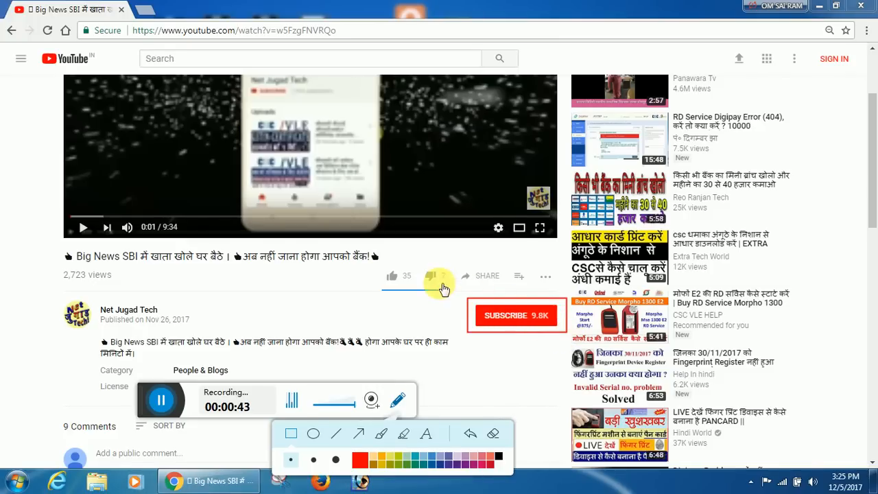
pyautogui.moveTo(459, 285)
pyautogui.mouseDown()
pyautogui.moveTo(514, 343)
pyautogui.moveTo(576, 358)
pyautogui.moveTo(579, 346)
pyautogui.mouseUp()
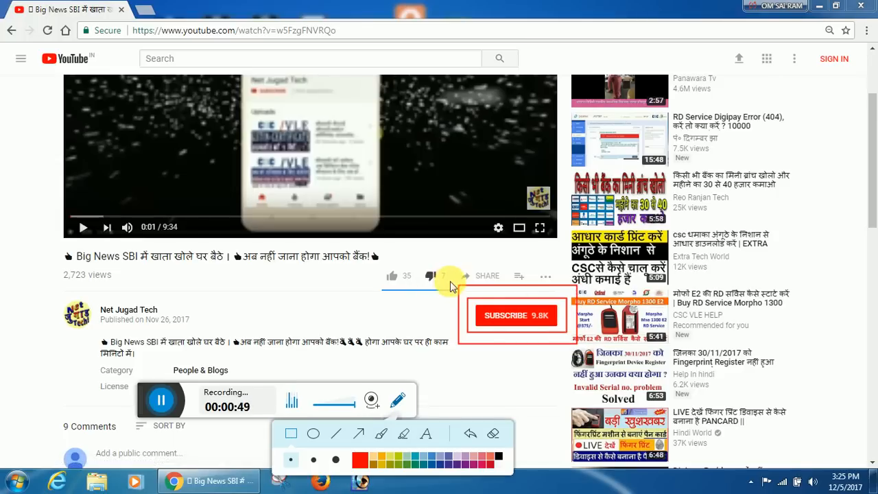
pyautogui.moveTo(452, 279)
pyautogui.mouseDown()
pyautogui.moveTo(517, 357)
pyautogui.moveTo(594, 355)
pyautogui.moveTo(584, 357)
pyautogui.mouseUp()
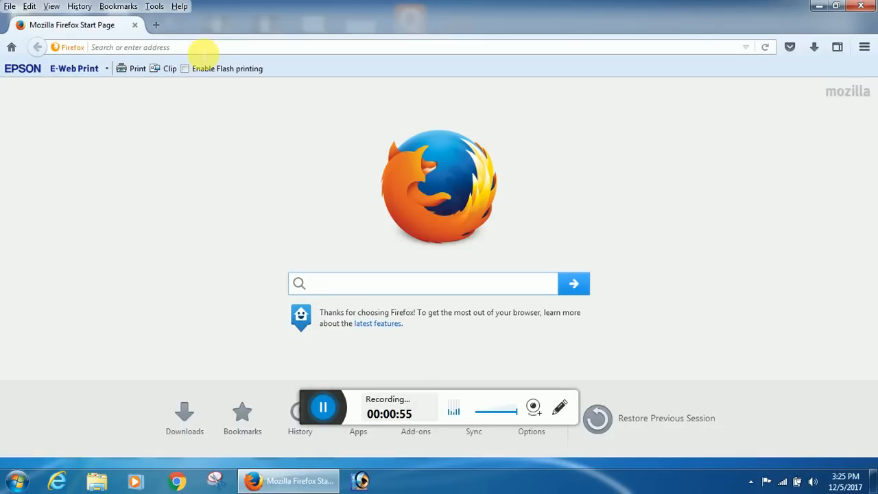
# Open the MP Common Application Portal at mpedistrict-csc.in in Firefox
pyautogui.click(204, 49)
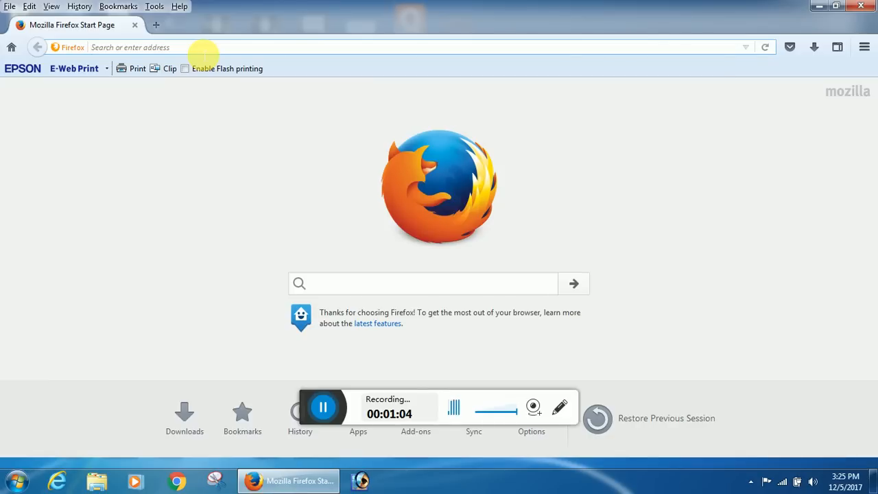
pyautogui.write('mpedistrict-csc.in/')
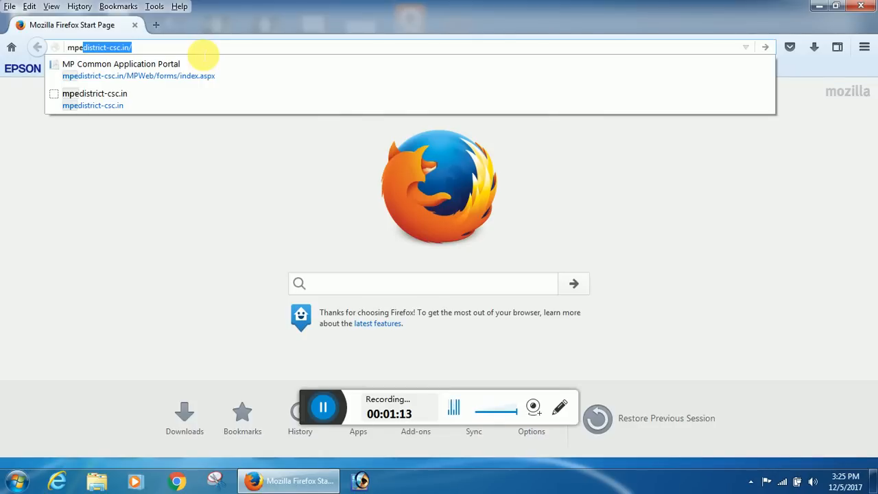
pyautogui.press('Return')
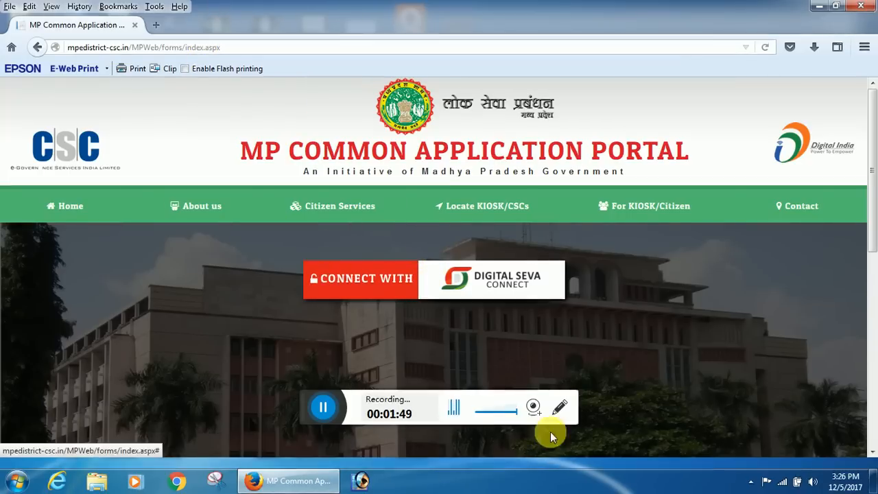
# Outline the Connect with Digital Seva Connect banner with a red rectangle, and erase the annotation
pyautogui.click(560, 407)
pyautogui.moveTo(307, 252)
pyautogui.mouseDown()
pyautogui.moveTo(416, 313)
pyautogui.moveTo(582, 309)
pyautogui.moveTo(567, 307)
pyautogui.mouseUp()
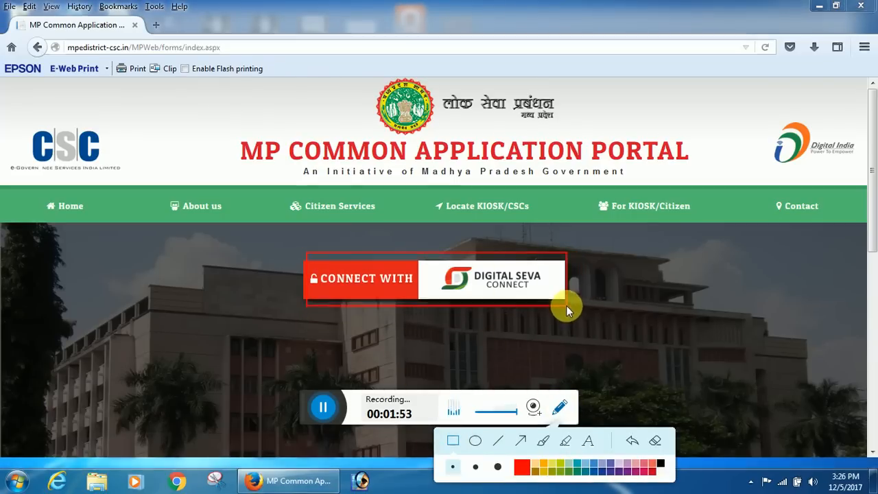
pyautogui.click(656, 438)
# Connect through Digital Seva Connect and sign in with the account username and password
pyautogui.click(418, 287)
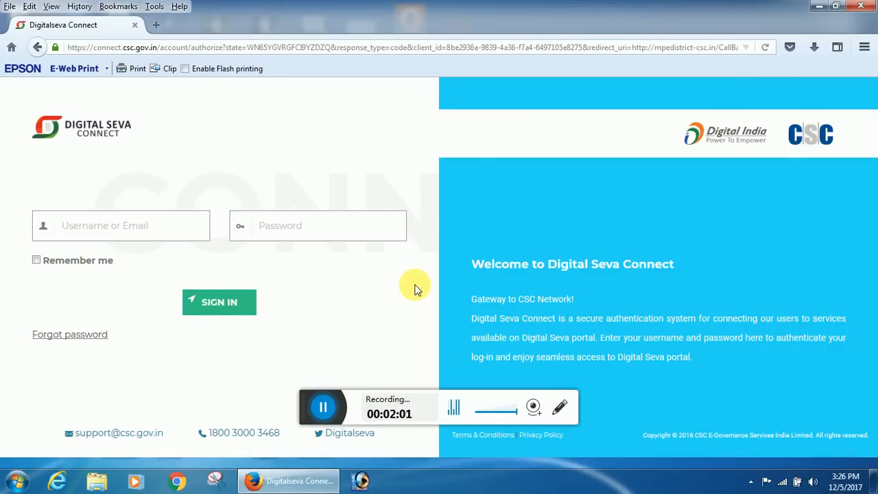
pyautogui.click(149, 227)
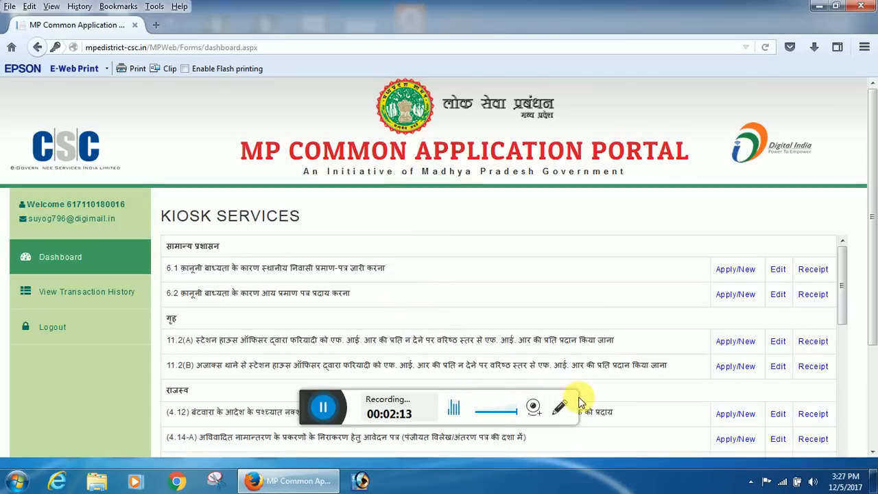
# Outline the portal logo, title, account details, Dashboard, View Transaction History and Logout with red rectangles, and erase all annotations
pyautogui.click(561, 411)
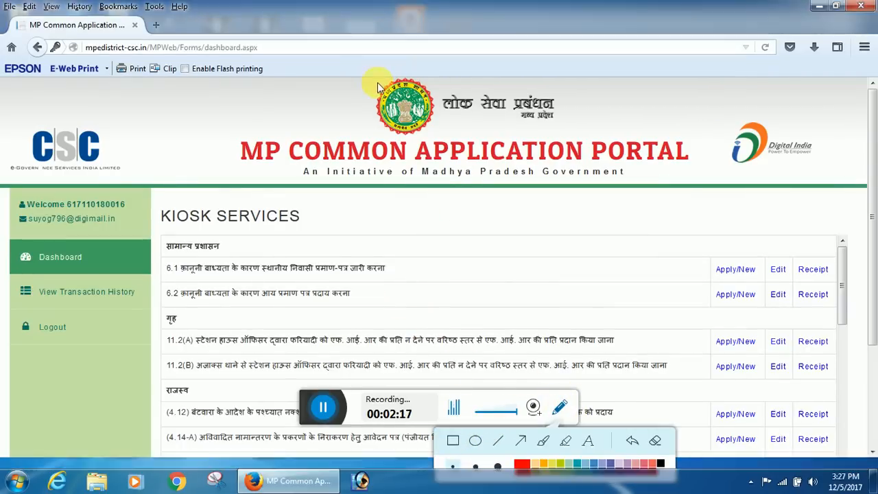
pyautogui.click(452, 442)
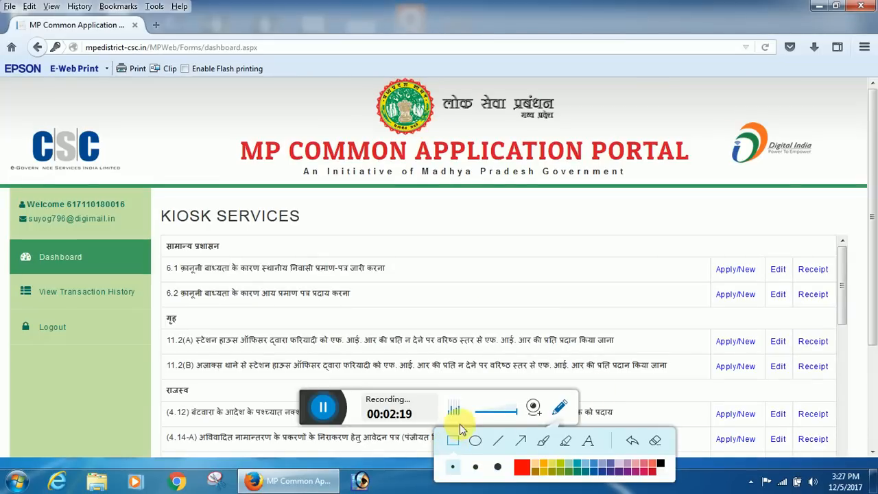
pyautogui.moveTo(372, 79)
pyautogui.mouseDown()
pyautogui.moveTo(478, 130)
pyautogui.moveTo(569, 137)
pyautogui.mouseUp()
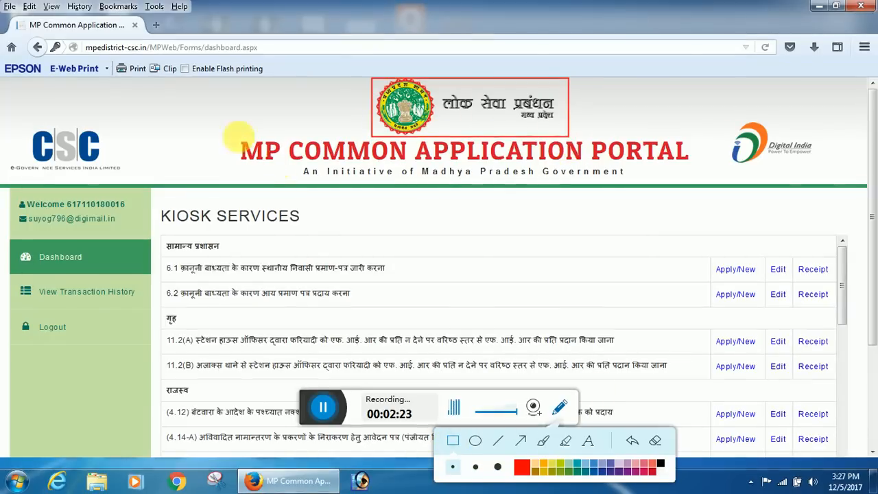
pyautogui.moveTo(237, 137)
pyautogui.mouseDown()
pyautogui.moveTo(412, 192)
pyautogui.moveTo(623, 176)
pyautogui.moveTo(695, 181)
pyautogui.mouseUp()
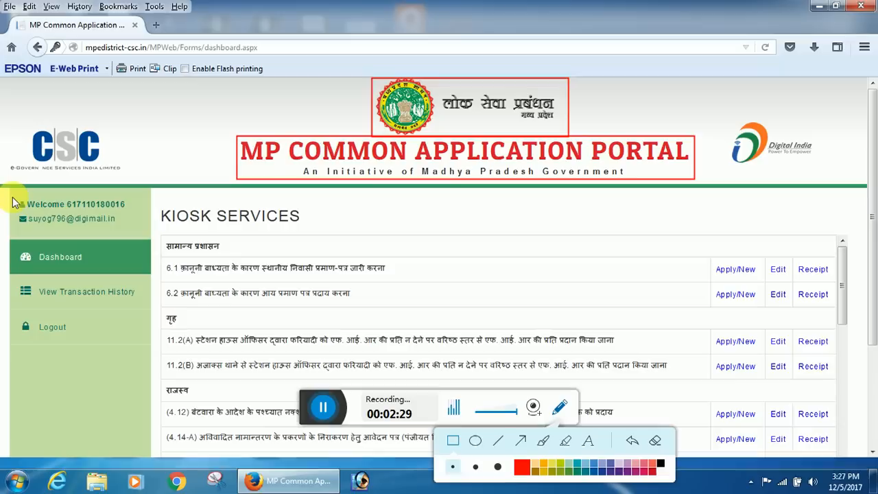
pyautogui.moveTo(11, 194)
pyautogui.mouseDown()
pyautogui.moveTo(77, 235)
pyautogui.moveTo(137, 228)
pyautogui.mouseUp()
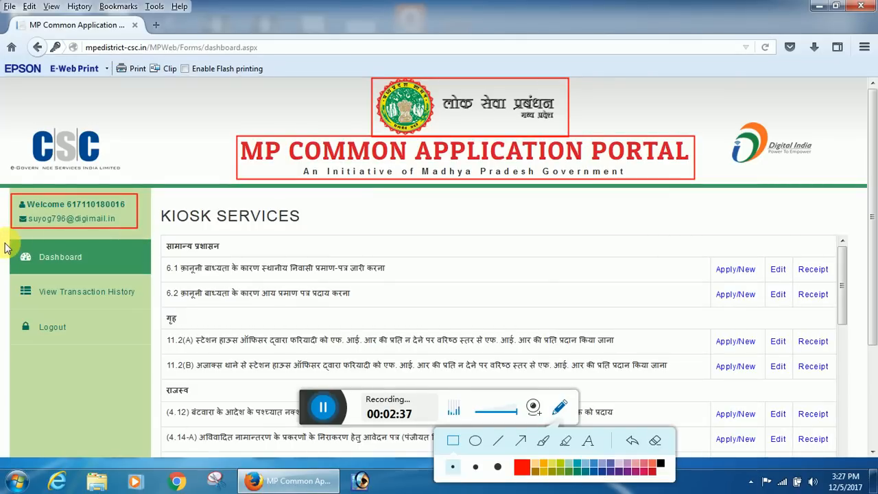
pyautogui.moveTo(11, 244)
pyautogui.mouseDown()
pyautogui.moveTo(83, 269)
pyautogui.moveTo(123, 268)
pyautogui.mouseUp()
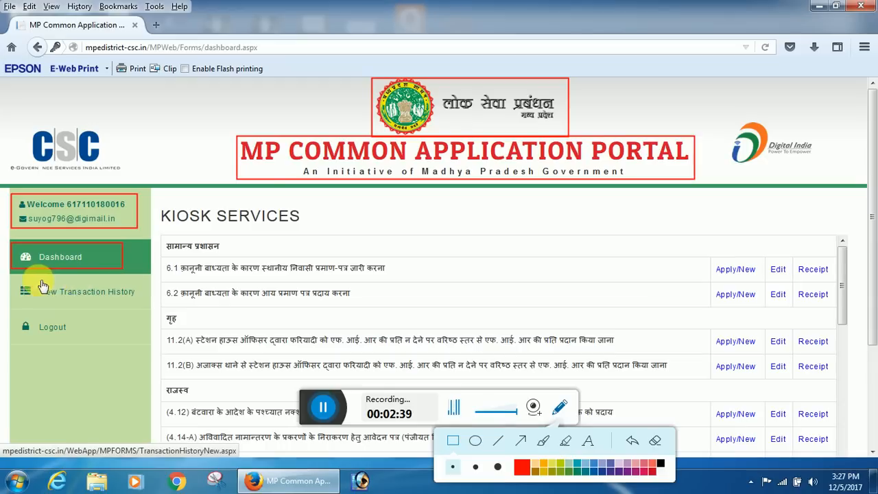
pyautogui.moveTo(13, 282); pyautogui.dragTo(145, 305)
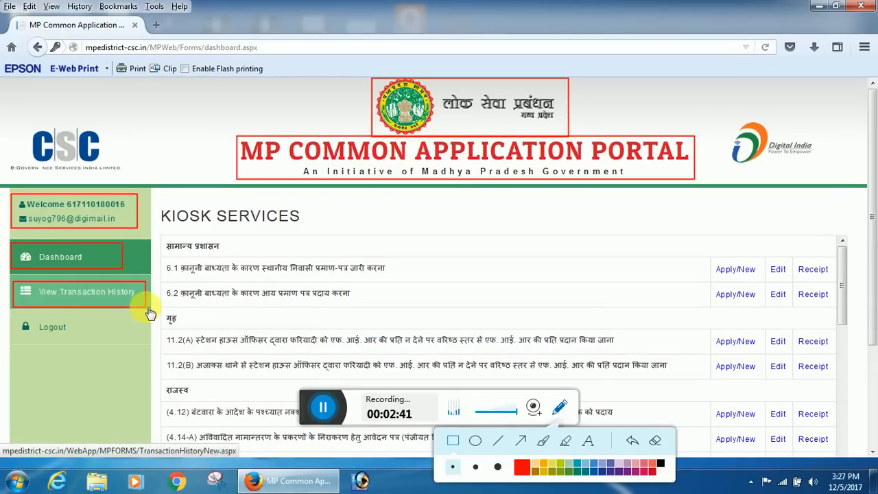
pyautogui.moveTo(13, 315)
pyautogui.mouseDown()
pyautogui.moveTo(106, 356)
pyautogui.moveTo(92, 341)
pyautogui.mouseUp()
pyautogui.click(655, 443)
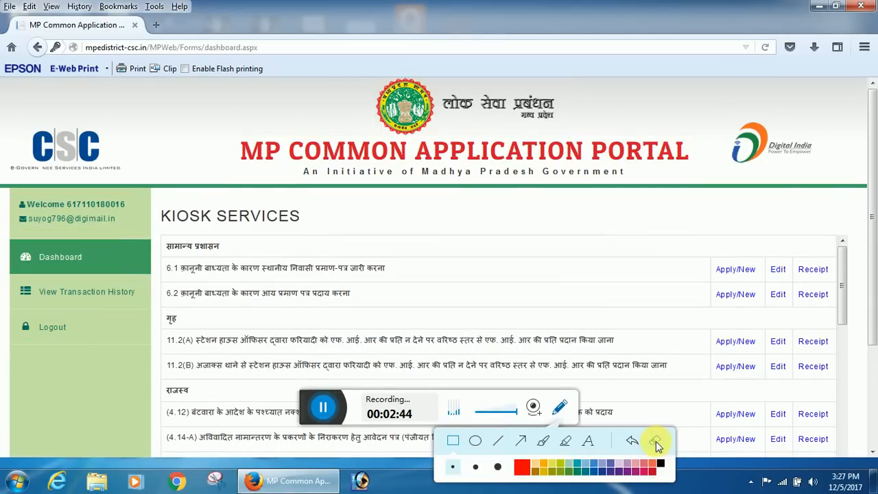
pyautogui.click(559, 409)
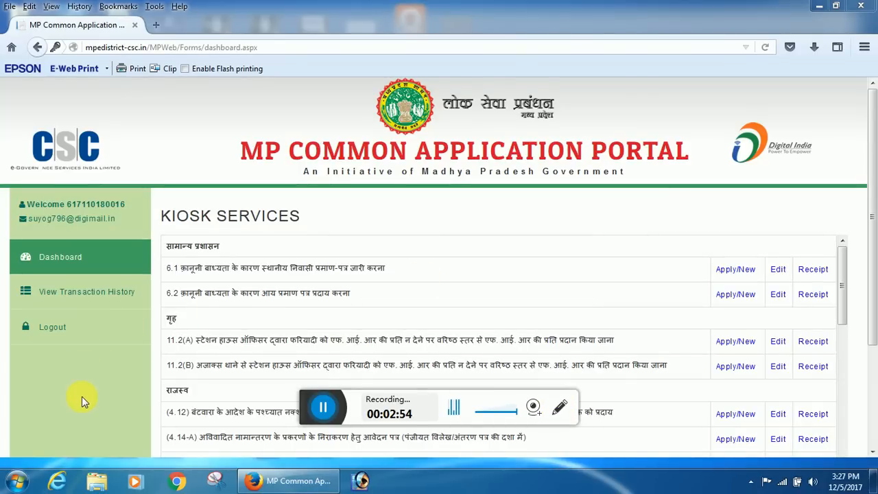
# Outline the Apply/New, Edit and Receipt columns of the kiosk services list with red rectangles, and erase the annotations
pyautogui.moveTo(872, 324); pyautogui.dragTo(875, 336)
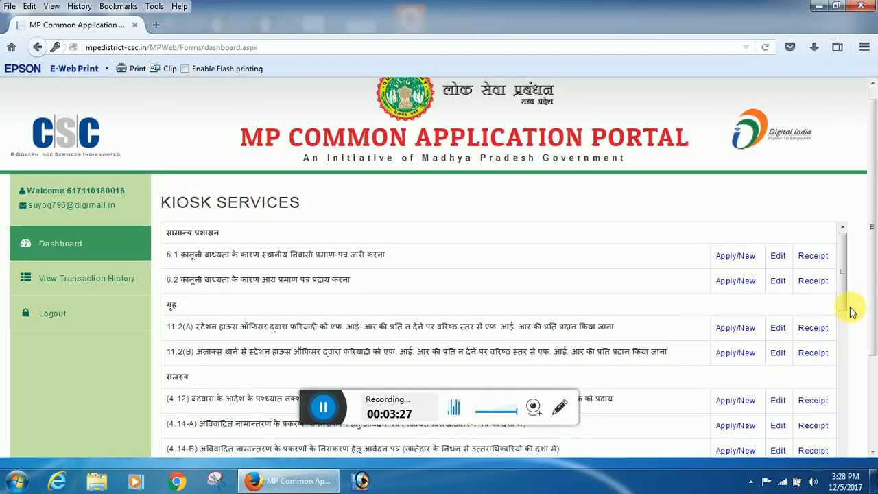
pyautogui.click(559, 406)
pyautogui.click(453, 440)
pyautogui.moveTo(709, 242)
pyautogui.mouseDown()
pyautogui.moveTo(751, 349)
pyautogui.moveTo(765, 463)
pyautogui.mouseUp()
pyautogui.moveTo(766, 457); pyautogui.dragTo(762, 458)
pyautogui.moveTo(768, 242)
pyautogui.mouseDown()
pyautogui.moveTo(792, 329)
pyautogui.moveTo(792, 461)
pyautogui.mouseUp()
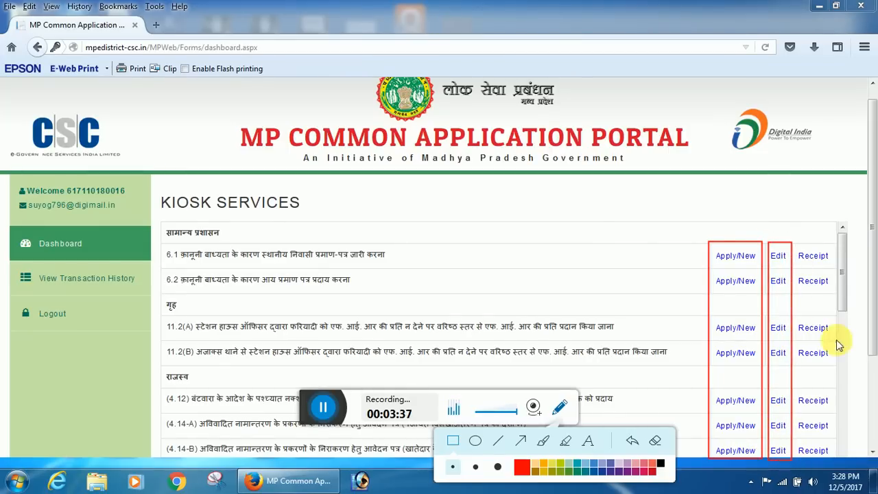
pyautogui.moveTo(795, 243)
pyautogui.mouseDown()
pyautogui.moveTo(837, 369)
pyautogui.moveTo(836, 463)
pyautogui.mouseUp()
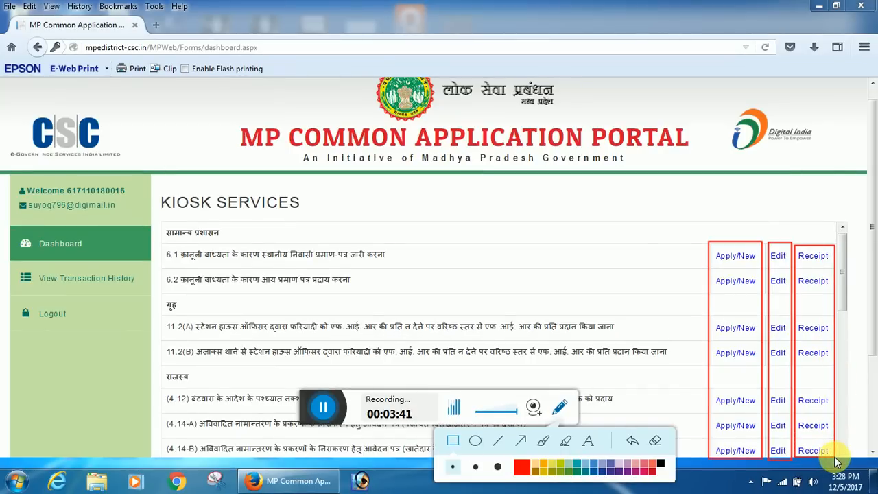
pyautogui.click(657, 444)
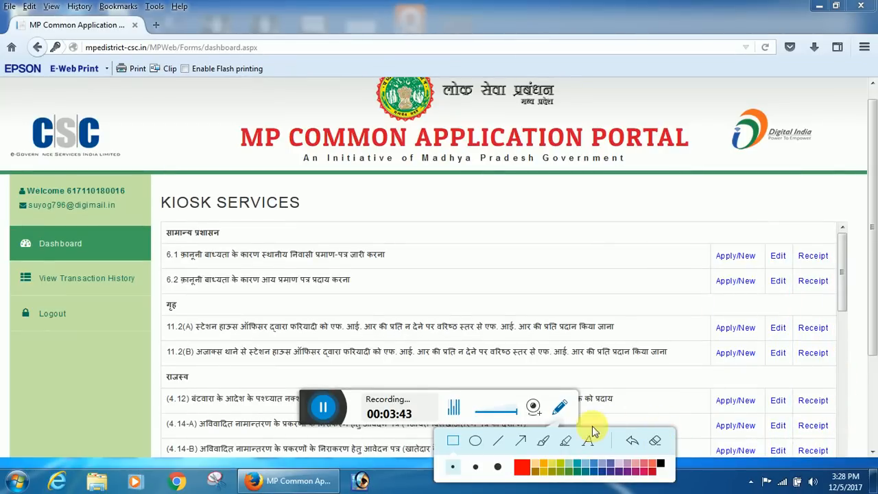
pyautogui.click(560, 410)
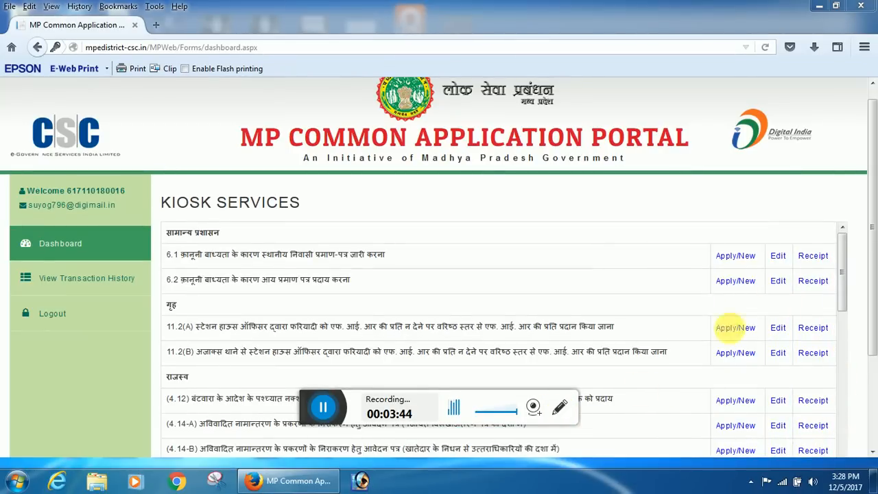
# Start a new application for service 6.1, the local resident certificate, and acknowledge the CSC reference number message after briefly outlining it
pyautogui.click(734, 256)
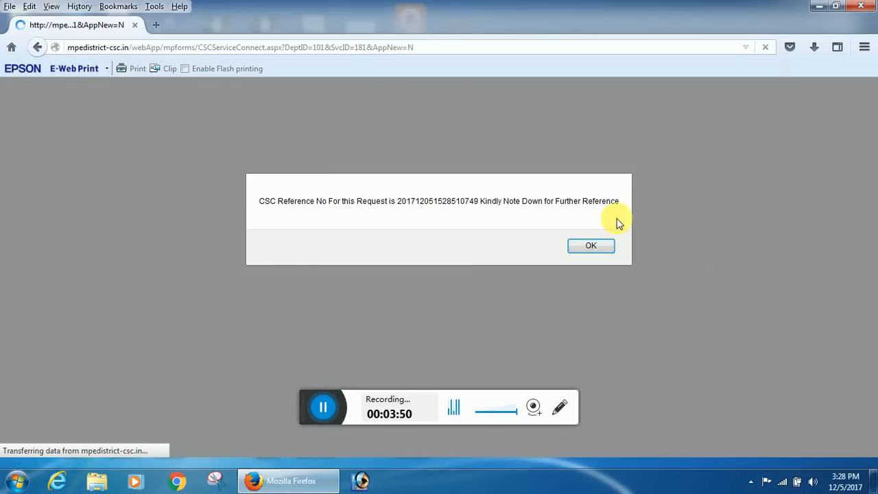
pyautogui.click(561, 410)
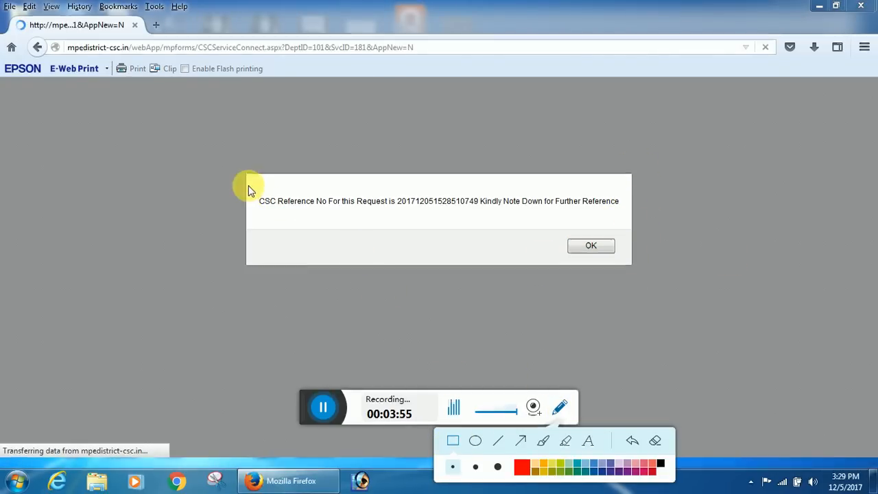
pyautogui.moveTo(252, 185)
pyautogui.mouseDown()
pyautogui.moveTo(442, 228)
pyautogui.moveTo(626, 224)
pyautogui.moveTo(622, 215)
pyautogui.mouseUp()
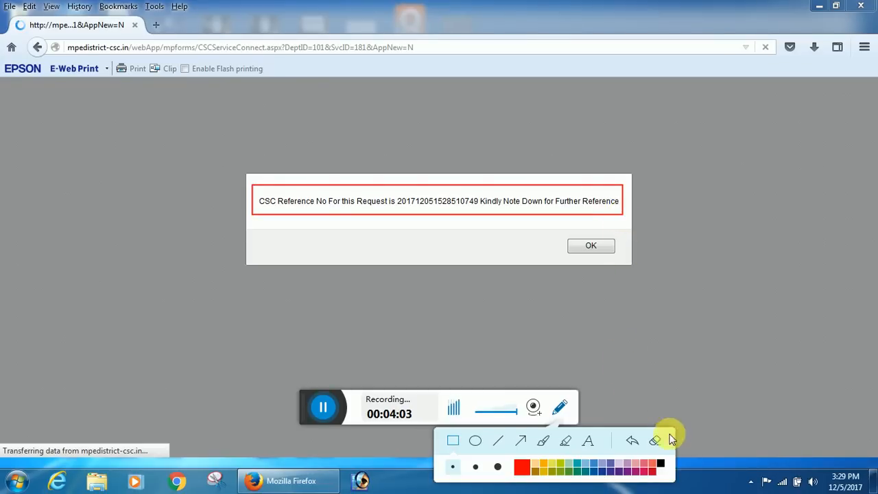
pyautogui.click(655, 440)
pyautogui.click(560, 407)
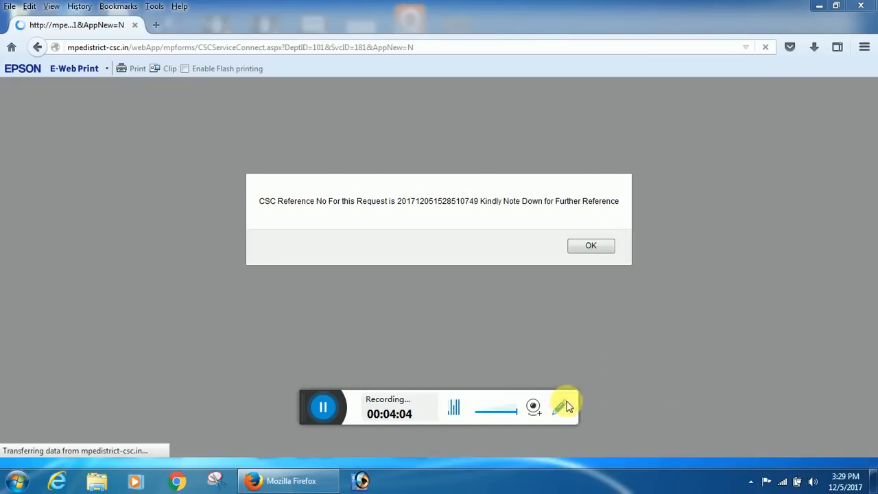
pyautogui.click(593, 249)
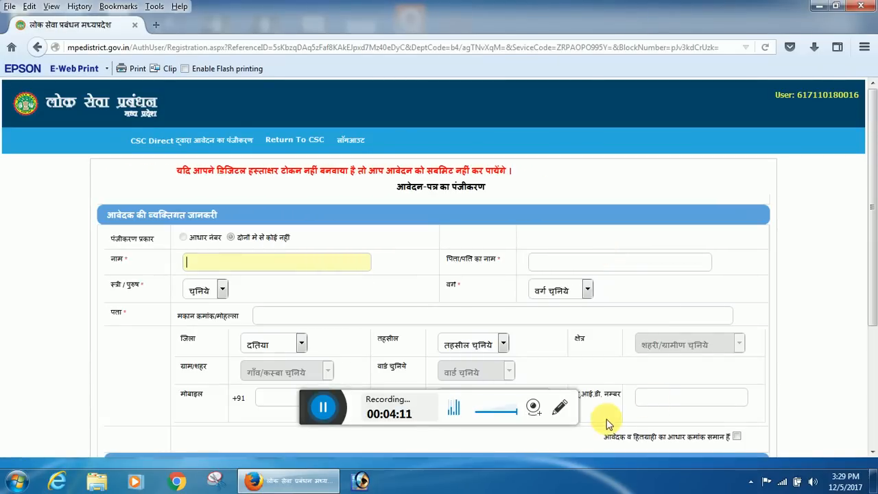
# Outline the applicant's personal information heading, registration type options, name field and father's/husband's name field with red rectangles
pyautogui.click(560, 406)
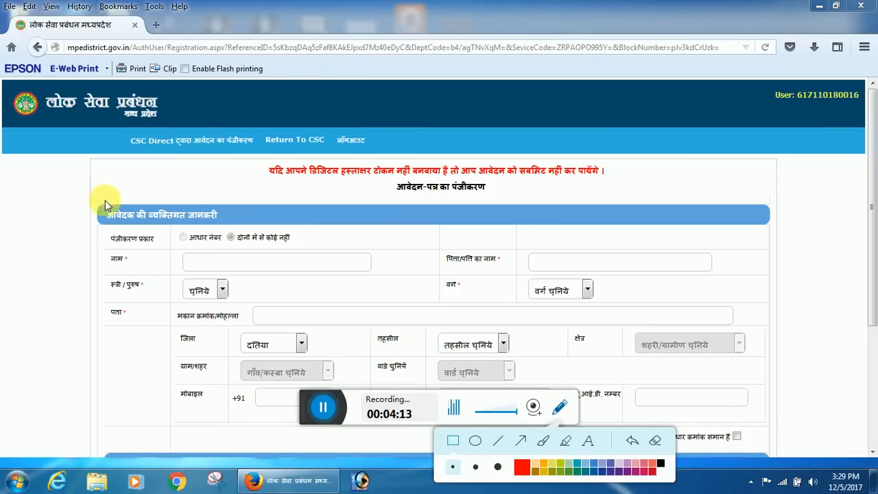
pyautogui.moveTo(102, 202); pyautogui.dragTo(228, 219)
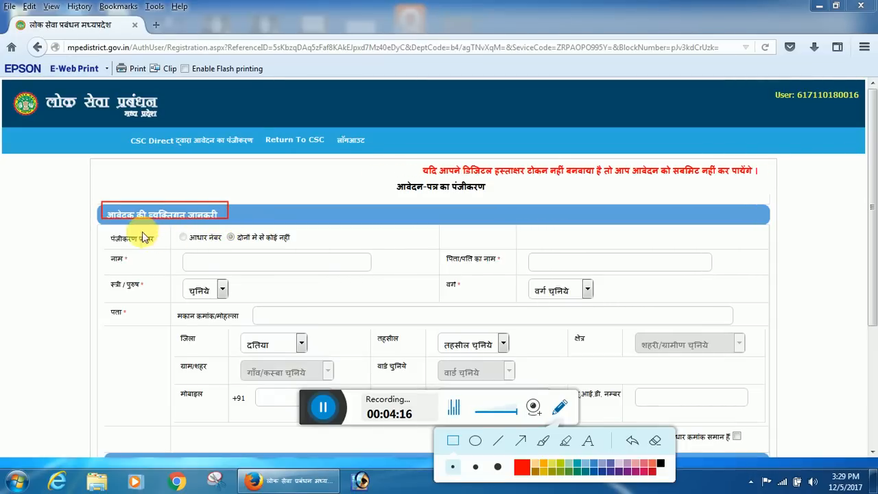
pyautogui.moveTo(176, 228)
pyautogui.mouseDown()
pyautogui.moveTo(222, 245)
pyautogui.moveTo(306, 250)
pyautogui.moveTo(295, 240)
pyautogui.moveTo(303, 242)
pyautogui.mouseUp()
pyautogui.moveTo(179, 245)
pyautogui.mouseDown()
pyautogui.moveTo(199, 271)
pyautogui.moveTo(376, 280)
pyautogui.mouseUp()
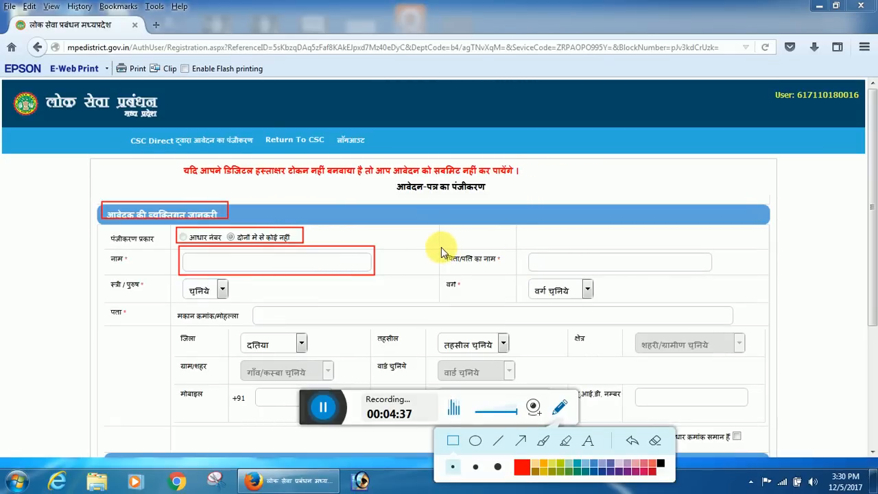
pyautogui.moveTo(442, 247)
pyautogui.mouseDown()
pyautogui.moveTo(497, 273)
pyautogui.moveTo(716, 274)
pyautogui.mouseUp()
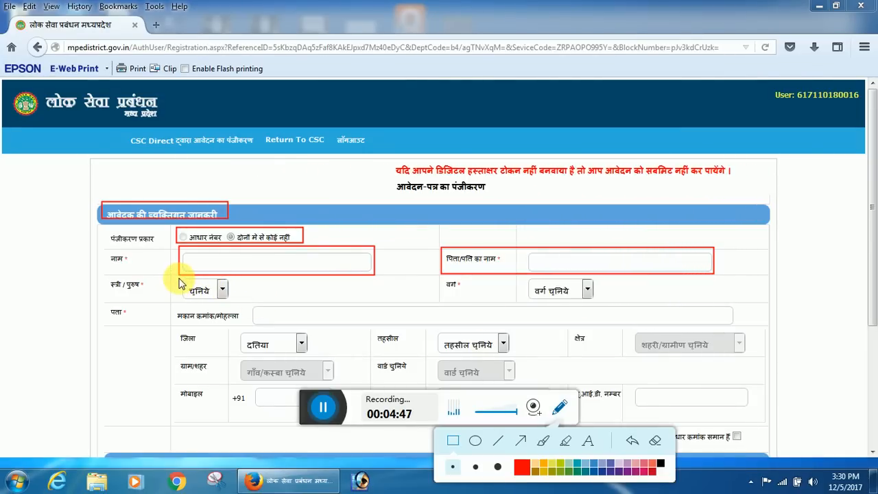
# Outline the gender, category, house number/locality and district fields with red rectangles, erase all annotations and stop drawing
pyautogui.moveTo(179, 277); pyautogui.dragTo(234, 304)
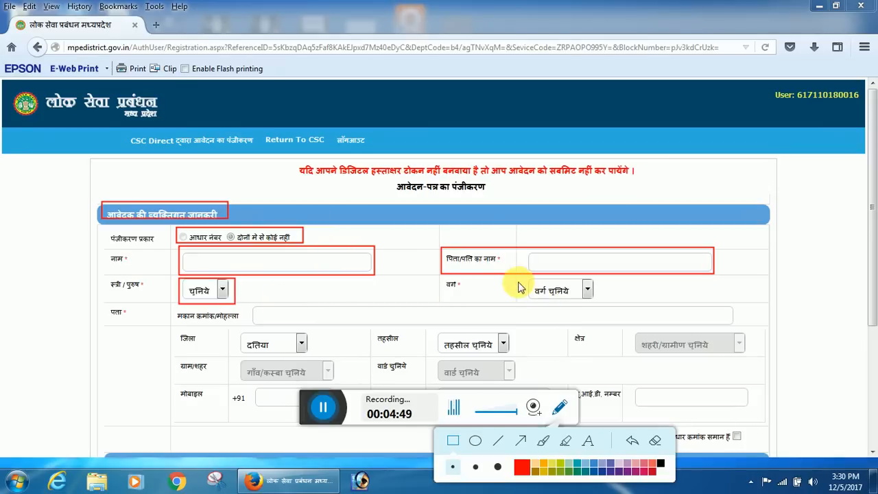
pyautogui.moveTo(525, 279); pyautogui.dragTo(599, 299)
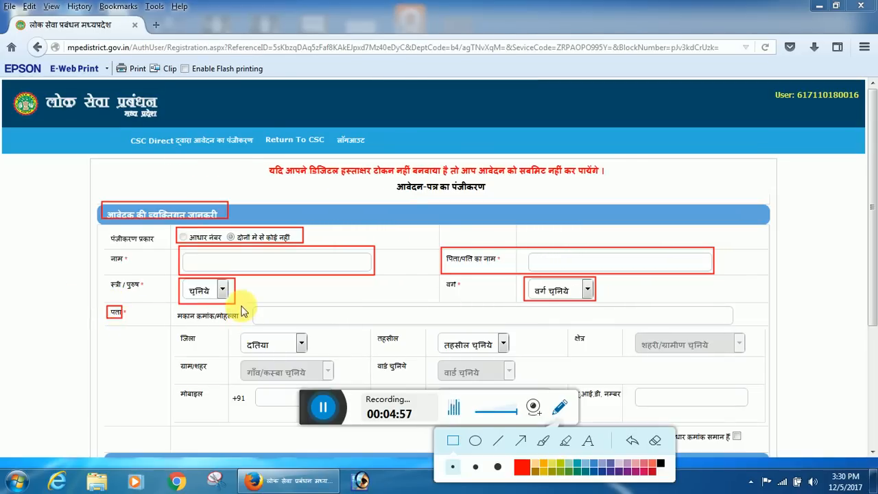
pyautogui.moveTo(247, 305)
pyautogui.mouseDown()
pyautogui.moveTo(670, 330)
pyautogui.moveTo(739, 323)
pyautogui.mouseUp()
pyautogui.moveTo(178, 325)
pyautogui.mouseDown()
pyautogui.moveTo(338, 358)
pyautogui.moveTo(330, 356)
pyautogui.mouseUp()
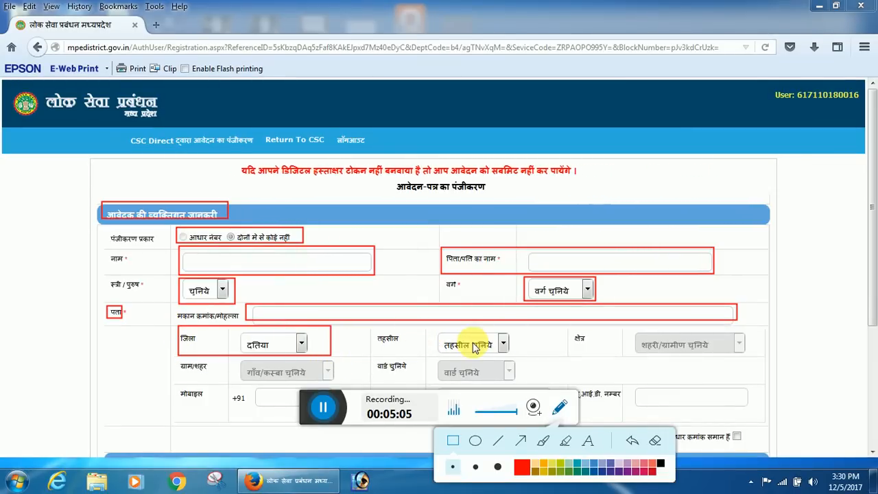
pyautogui.click(653, 441)
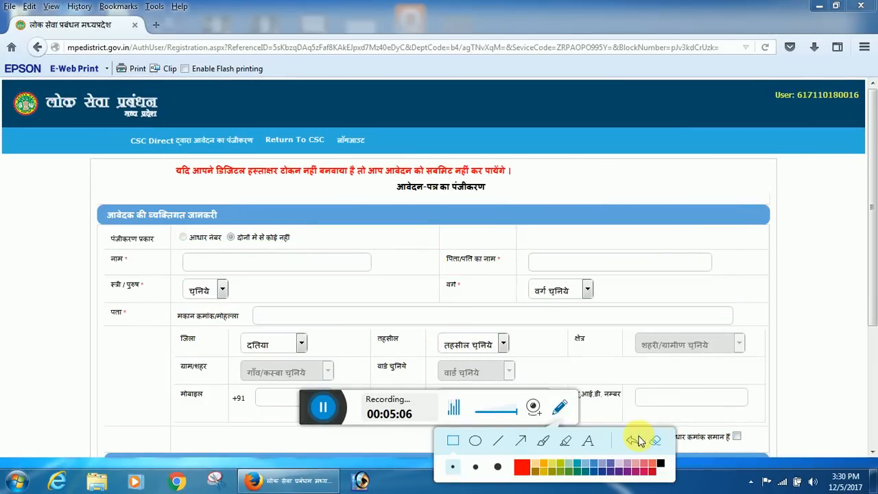
pyautogui.click(558, 411)
# Set the tehsil to Bhander, the area to शहरी (urban) and the town to Bhander (NP), and open the ward list
pyautogui.click(476, 343)
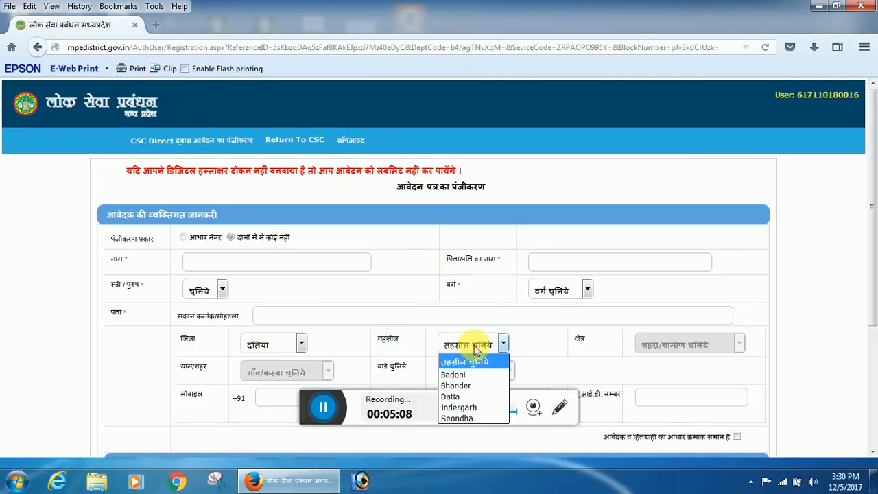
pyautogui.click(456, 386)
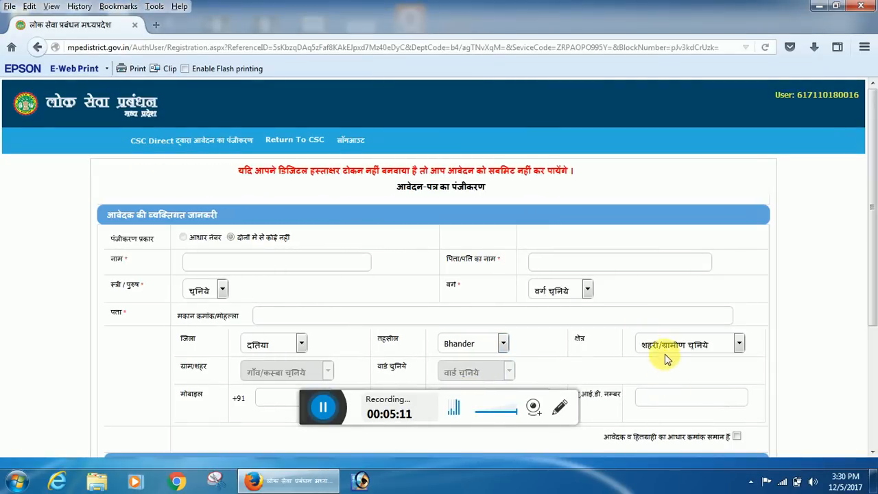
pyautogui.click(663, 344)
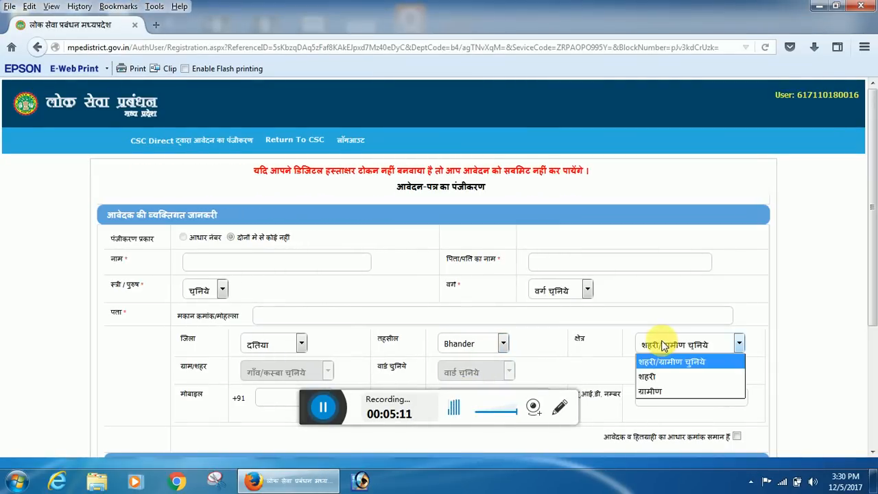
pyautogui.click(656, 382)
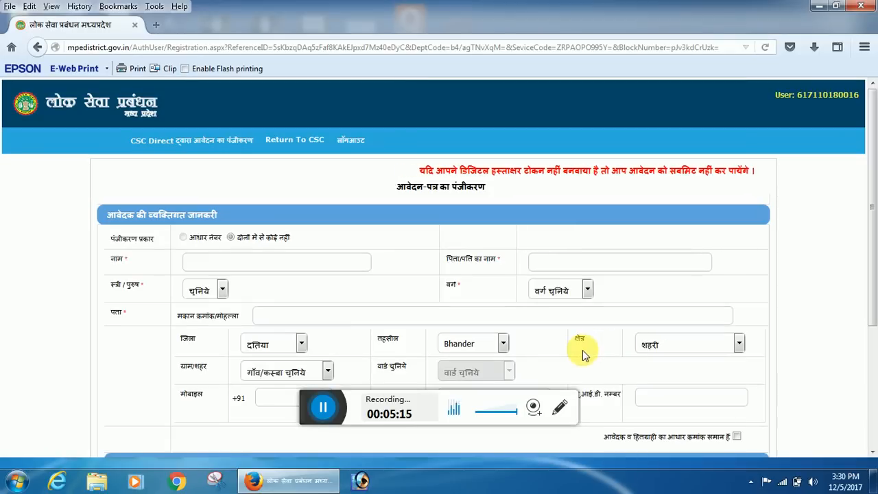
pyautogui.click(273, 372)
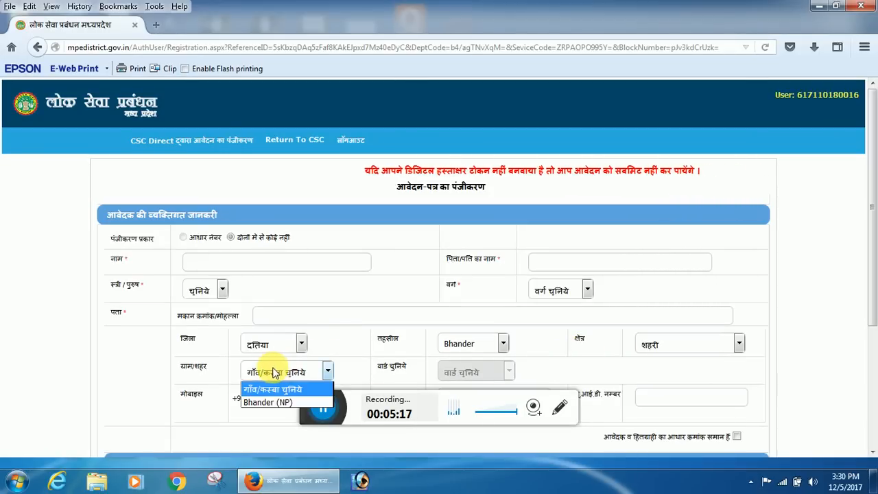
pyautogui.click(270, 403)
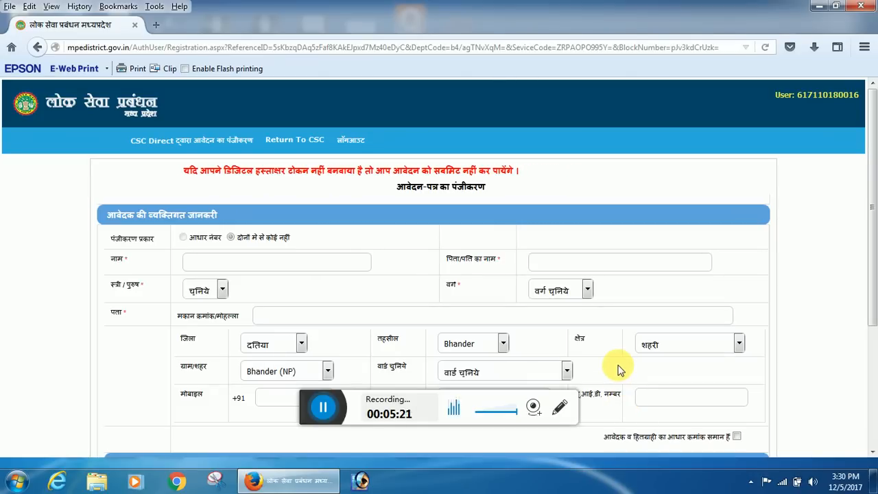
pyautogui.click(506, 372)
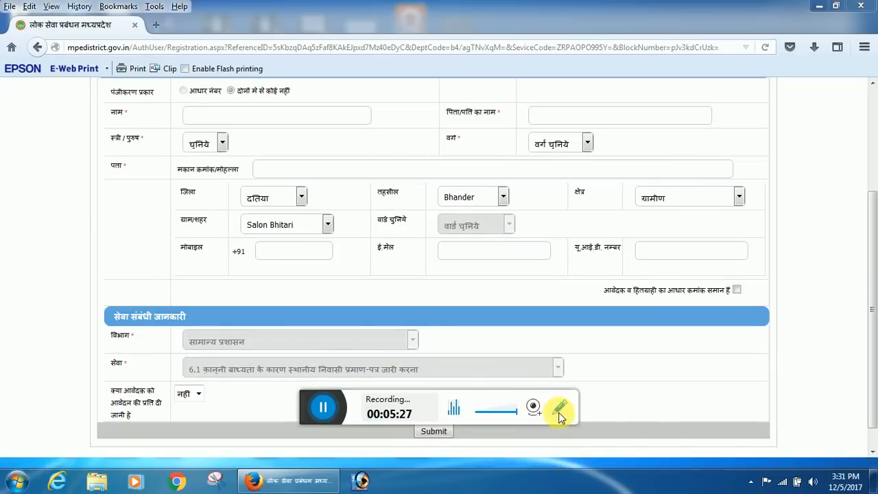
# Outline the mobile, e-mail and UID number fields, the same-Aadhaar checkbox, and the department and service rows with red rectangles
pyautogui.click(559, 411)
pyautogui.click(455, 440)
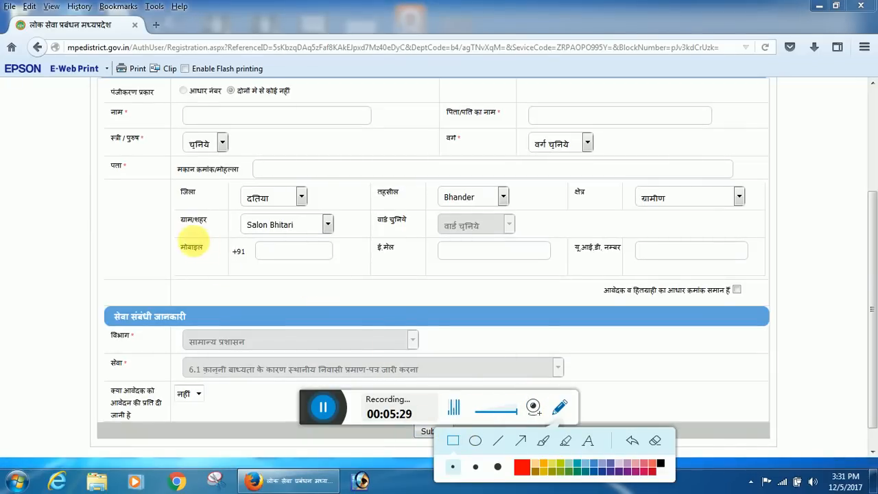
pyautogui.moveTo(179, 239)
pyautogui.mouseDown()
pyautogui.moveTo(343, 288)
pyautogui.moveTo(343, 264)
pyautogui.mouseUp()
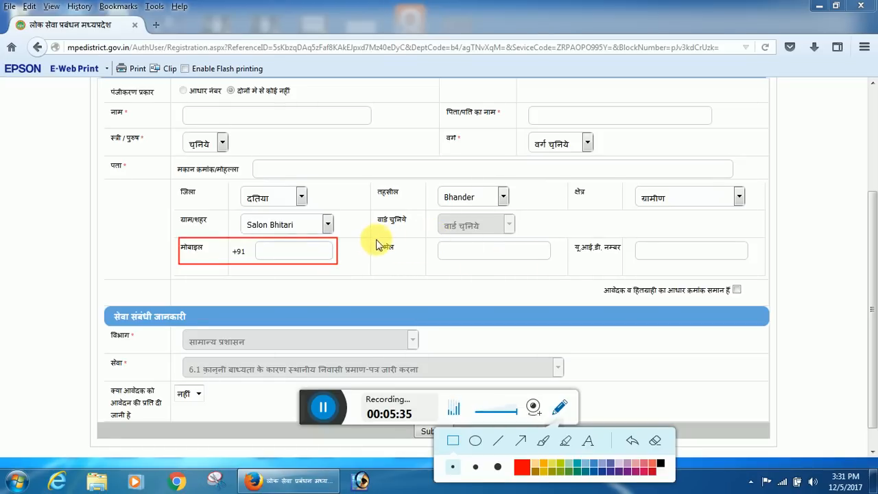
pyautogui.moveTo(373, 239)
pyautogui.mouseDown()
pyautogui.moveTo(414, 256)
pyautogui.moveTo(502, 265)
pyautogui.moveTo(768, 268)
pyautogui.moveTo(750, 278)
pyautogui.moveTo(760, 270)
pyautogui.moveTo(750, 266)
pyautogui.mouseUp()
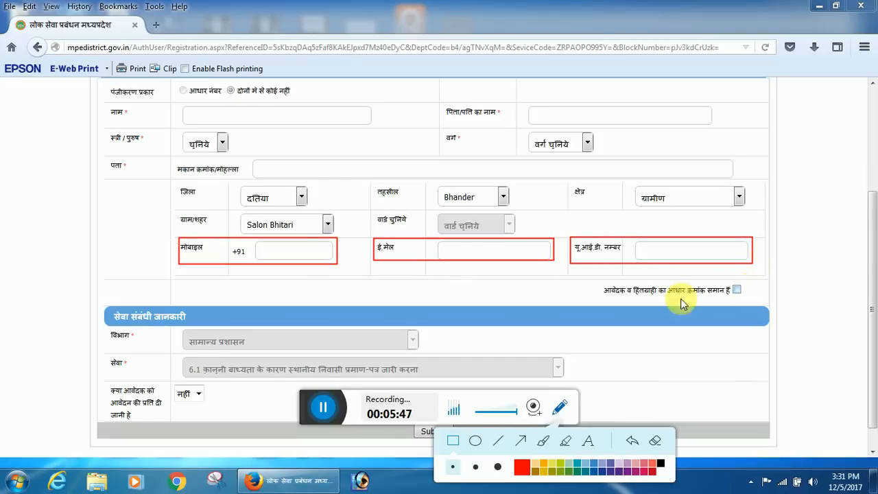
pyautogui.moveTo(607, 286)
pyautogui.mouseDown()
pyautogui.moveTo(673, 301)
pyautogui.moveTo(744, 298)
pyautogui.mouseUp()
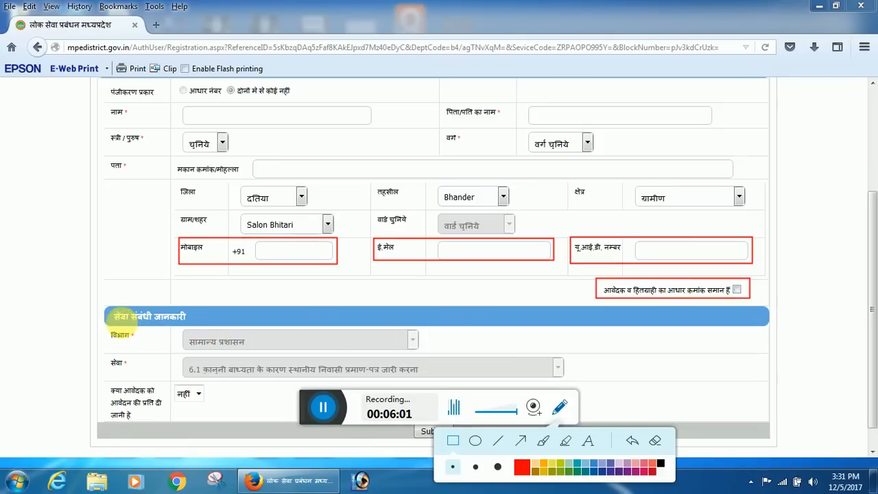
pyautogui.moveTo(107, 324)
pyautogui.mouseDown()
pyautogui.moveTo(157, 351)
pyautogui.moveTo(434, 348)
pyautogui.mouseUp()
pyautogui.moveTo(108, 355)
pyautogui.mouseDown()
pyautogui.moveTo(141, 367)
pyautogui.moveTo(567, 385)
pyautogui.moveTo(598, 376)
pyautogui.mouseUp()
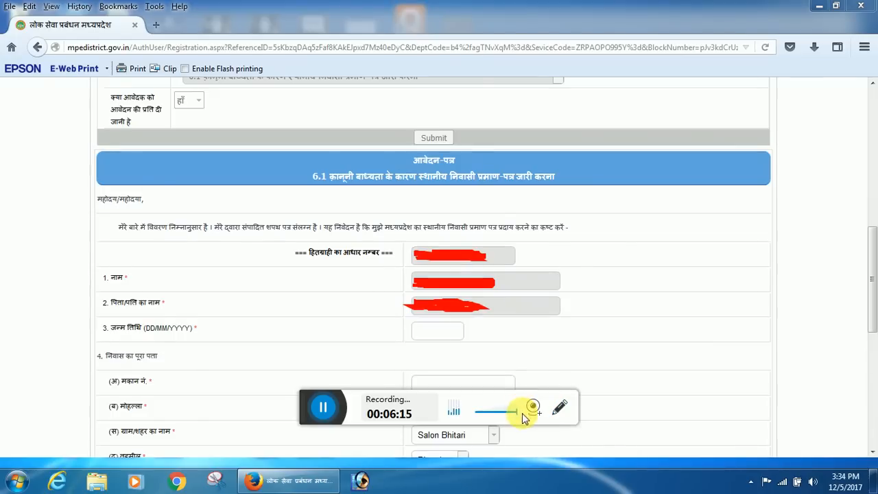
# Outline Submit and the prefilled Aadhaar number, name and father's/husband's name fields with thick red rectangles, and stop drawing
pyautogui.click(559, 408)
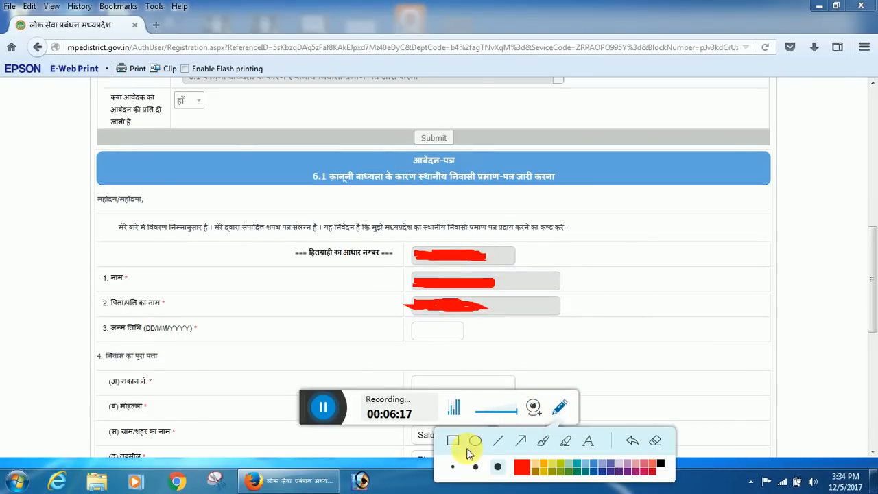
pyautogui.moveTo(414, 125); pyautogui.dragTo(459, 148)
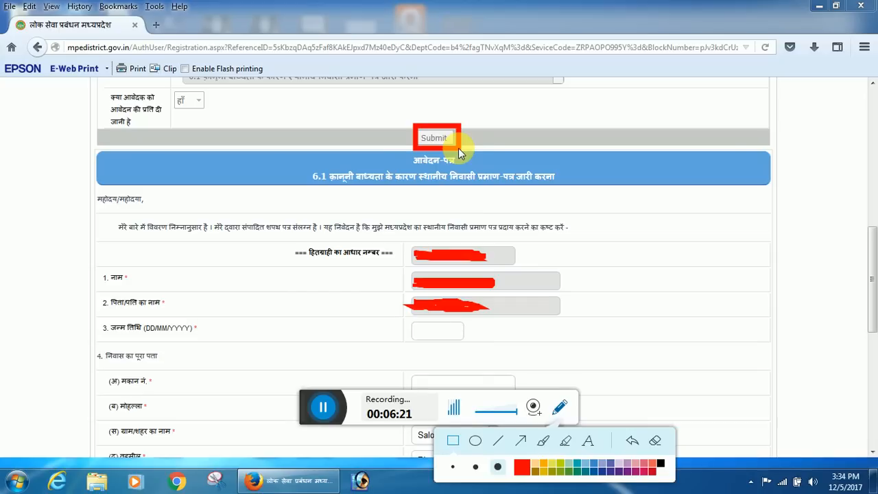
pyautogui.moveTo(297, 234)
pyautogui.mouseDown()
pyautogui.moveTo(326, 259)
pyautogui.moveTo(495, 319)
pyautogui.moveTo(574, 319)
pyautogui.mouseUp()
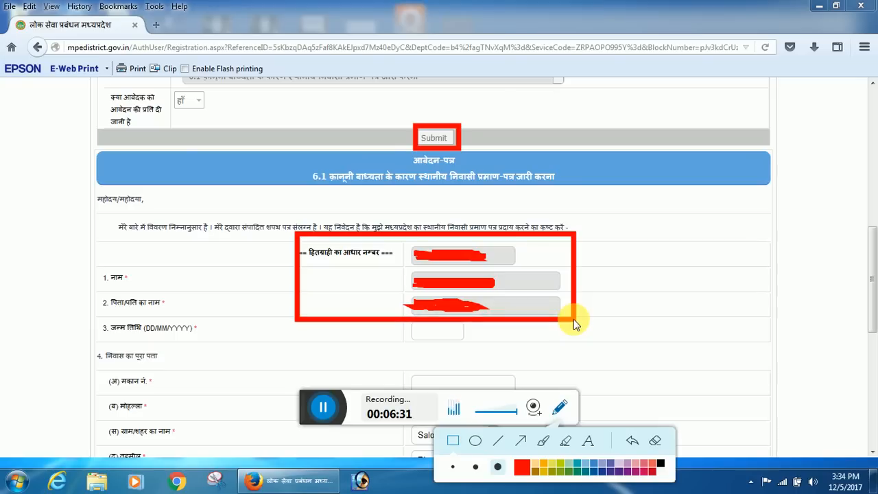
pyautogui.click(562, 409)
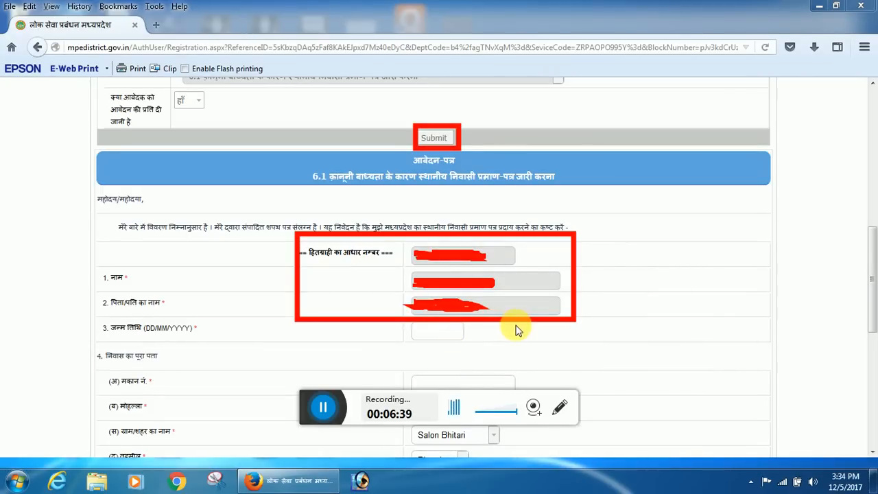
# Outline the date of birth, house number, locality, village, tehsil and district fields of the application form with thin red rectangles
pyautogui.scroll(-5, 857, 354)
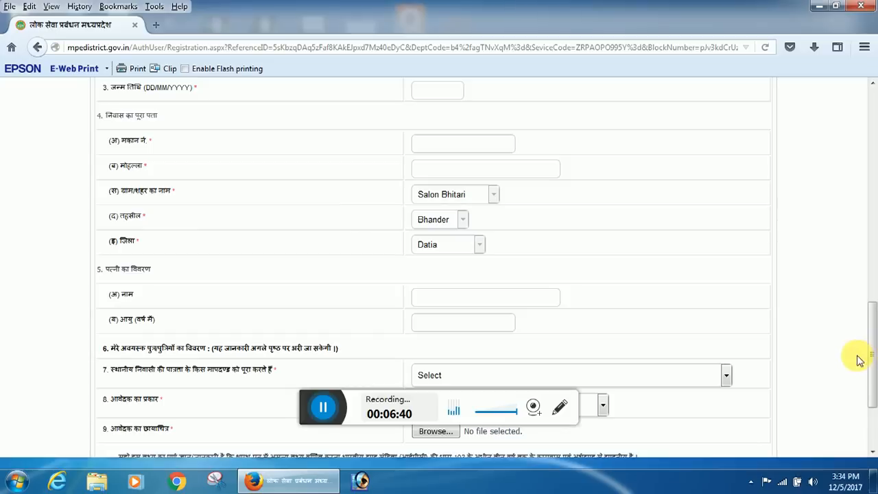
pyautogui.click(561, 410)
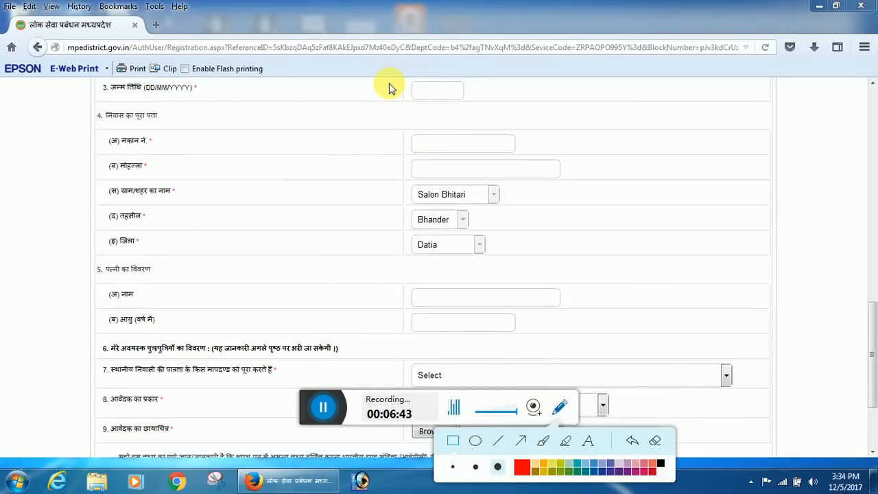
pyautogui.click(453, 467)
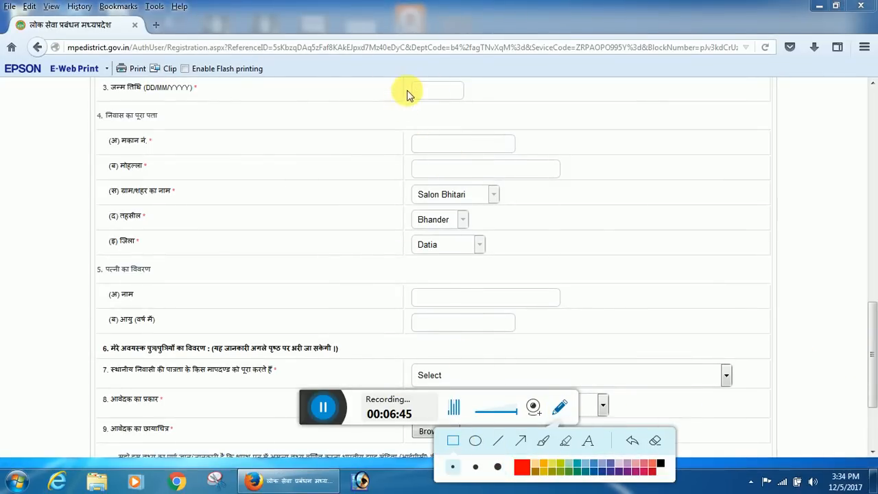
pyautogui.moveTo(405, 78)
pyautogui.mouseDown()
pyautogui.moveTo(449, 111)
pyautogui.moveTo(473, 103)
pyautogui.mouseUp()
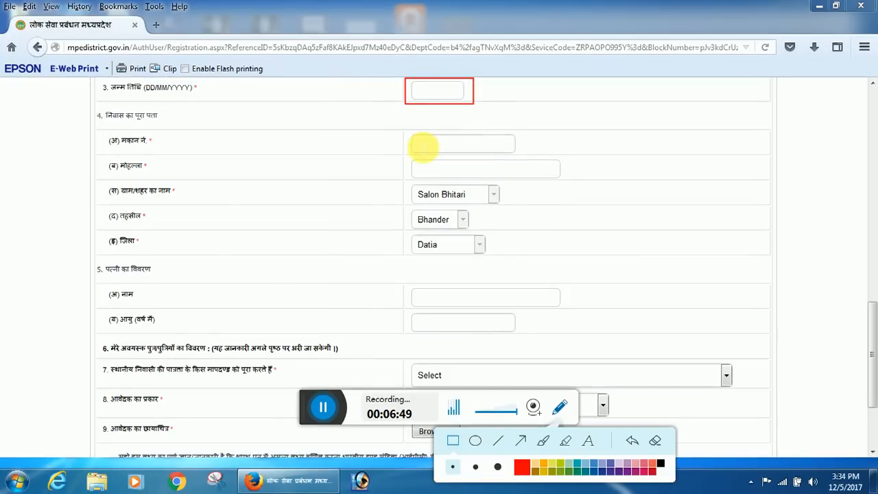
pyautogui.moveTo(403, 125)
pyautogui.mouseDown()
pyautogui.moveTo(427, 143)
pyautogui.moveTo(529, 171)
pyautogui.moveTo(541, 152)
pyautogui.mouseUp()
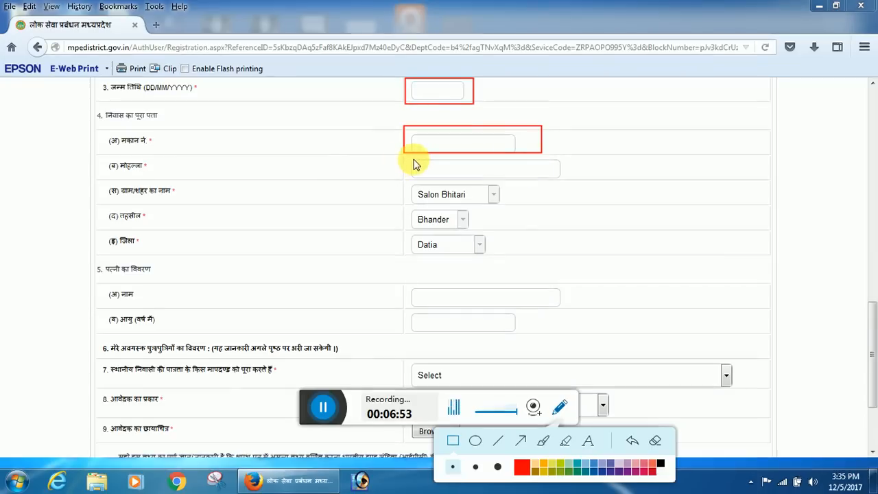
pyautogui.moveTo(409, 160)
pyautogui.mouseDown()
pyautogui.moveTo(504, 186)
pyautogui.moveTo(568, 178)
pyautogui.mouseUp()
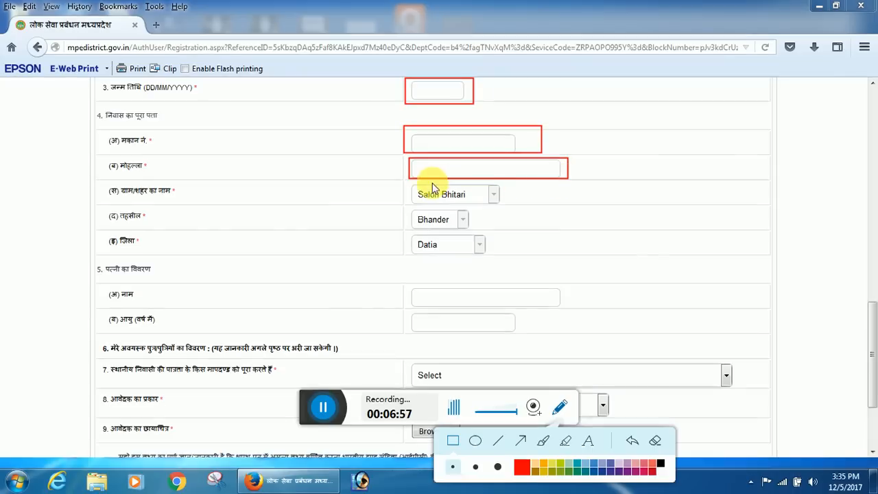
pyautogui.moveTo(407, 182); pyautogui.dragTo(506, 207)
pyautogui.moveTo(408, 206)
pyautogui.mouseDown()
pyautogui.moveTo(446, 219)
pyautogui.moveTo(408, 204)
pyautogui.moveTo(421, 220)
pyautogui.moveTo(486, 227)
pyautogui.mouseUp()
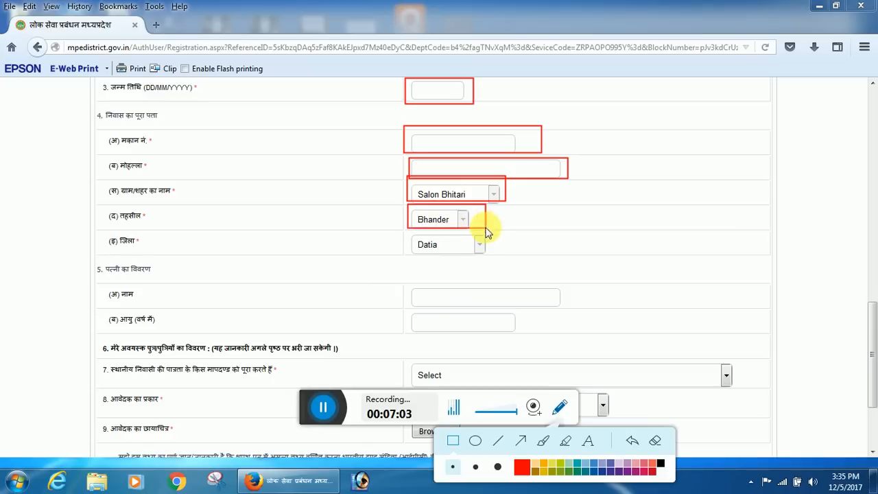
pyautogui.moveTo(410, 236); pyautogui.dragTo(496, 255)
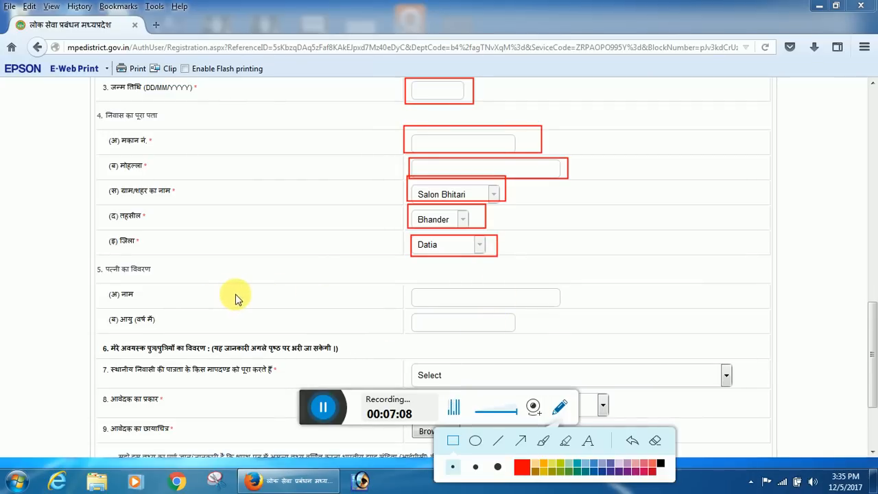
# Outline the wife's name and age fields in section 5 with red rectangles, and stop drawing to clear the annotations
pyautogui.moveTo(406, 283)
pyautogui.mouseDown()
pyautogui.moveTo(539, 324)
pyautogui.moveTo(571, 307)
pyautogui.mouseUp()
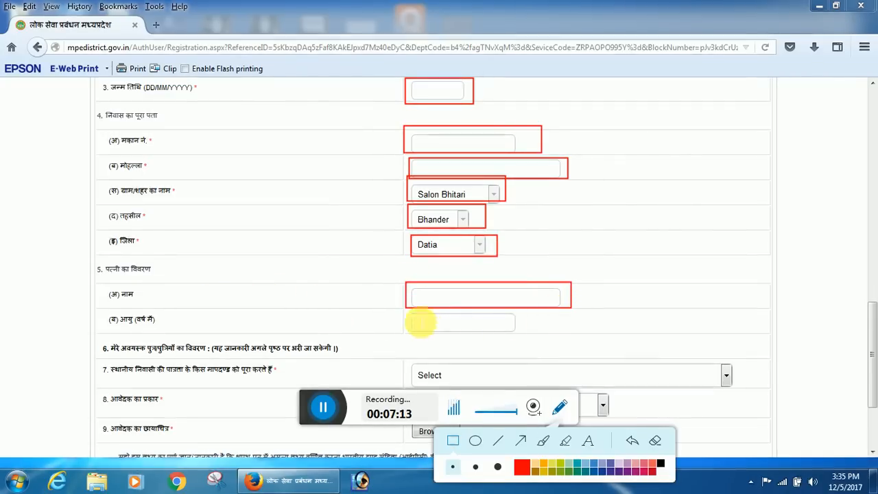
pyautogui.moveTo(406, 312)
pyautogui.mouseDown()
pyautogui.moveTo(446, 333)
pyautogui.moveTo(526, 343)
pyautogui.moveTo(523, 336)
pyautogui.mouseUp()
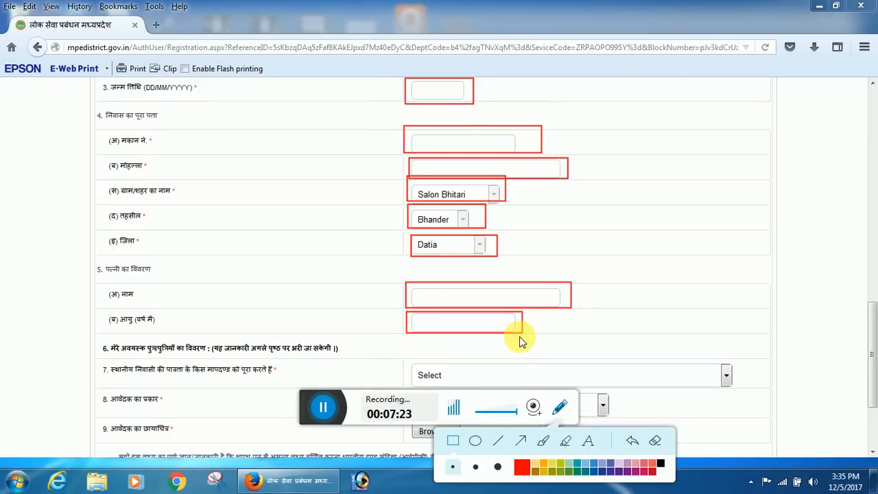
pyautogui.click(560, 407)
pyautogui.scroll(-3, 545, 394)
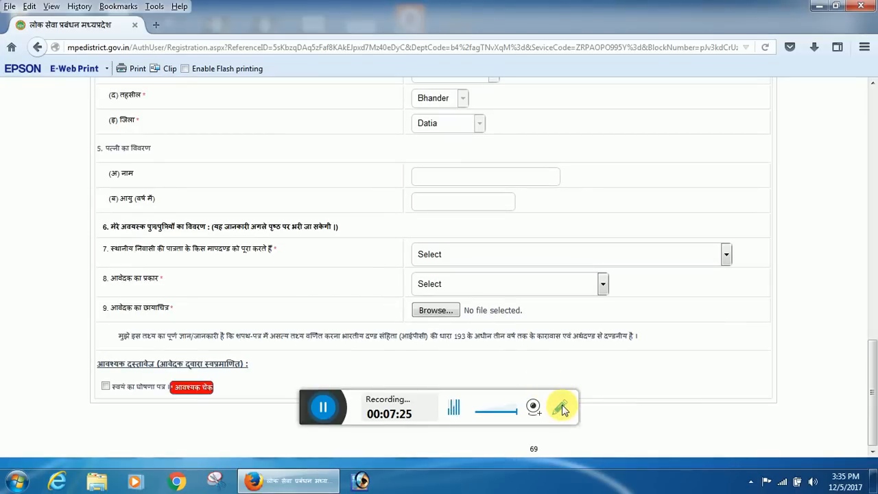
# Outline the labels of sections 7, 8 and 9 with thin red rectangles, clear the annotations and stop drawing
pyautogui.click(560, 407)
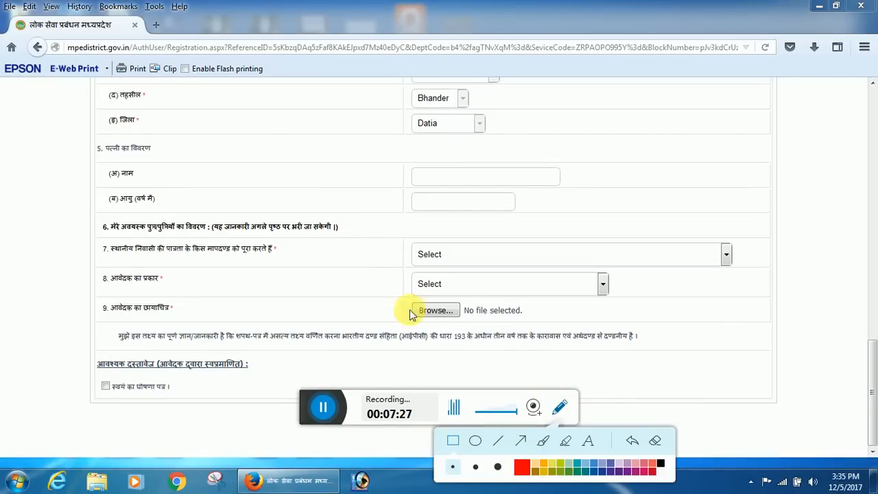
pyautogui.moveTo(95, 241); pyautogui.dragTo(287, 263)
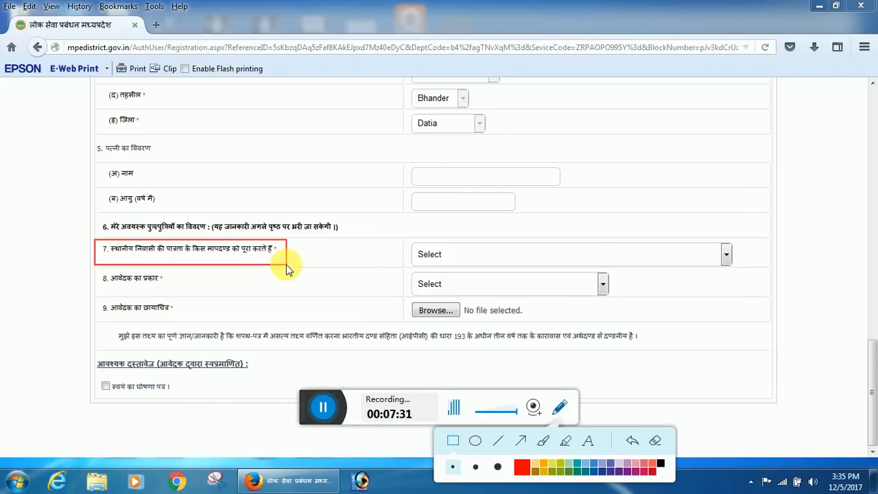
pyautogui.moveTo(98, 269); pyautogui.dragTo(194, 295)
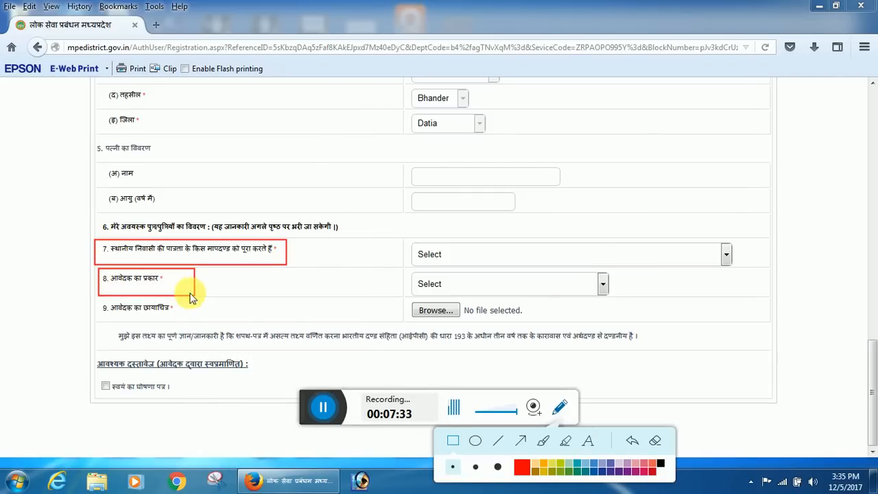
pyautogui.moveTo(95, 303); pyautogui.dragTo(182, 317)
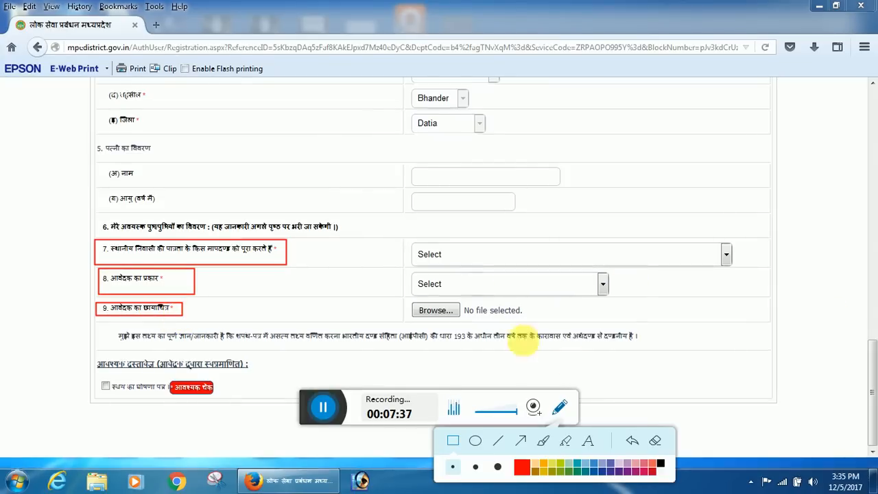
pyautogui.click(658, 443)
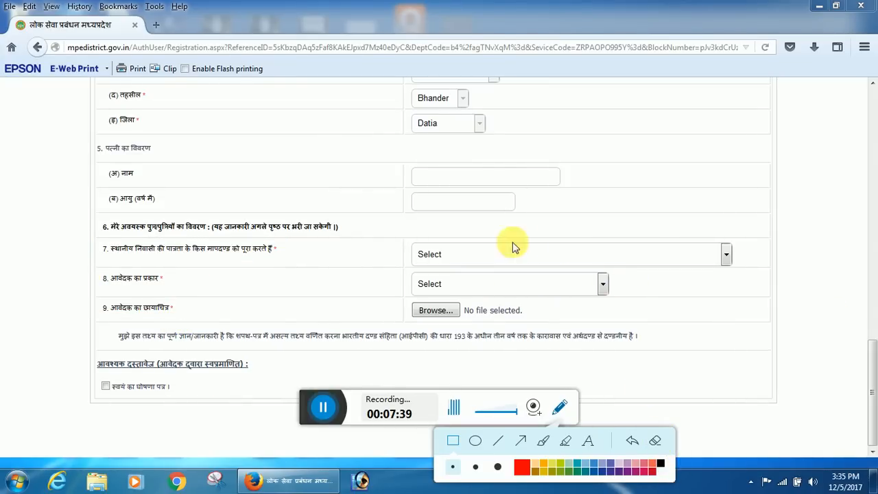
pyautogui.click(561, 408)
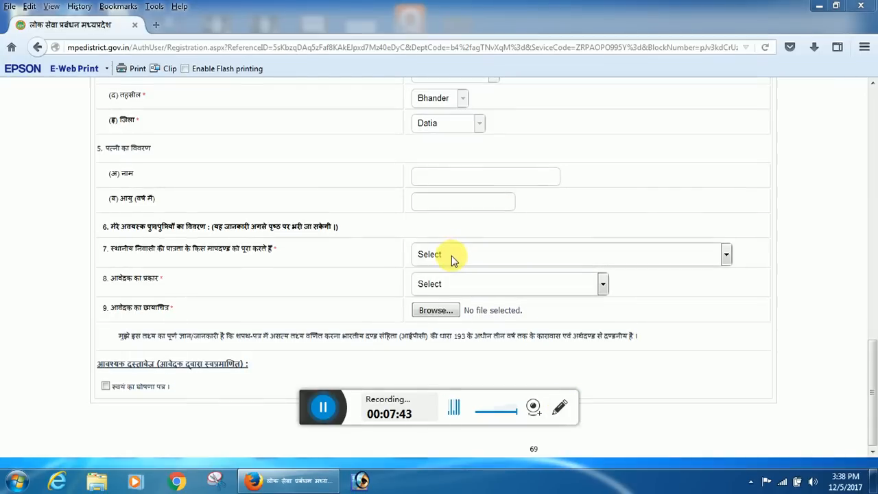
# Set the section 7 criterion to at least 15 years' continuous residence in Madhya Pradesh and the applicant type to SC/ST/backward class (fee Rs 10)
pyautogui.click(453, 258)
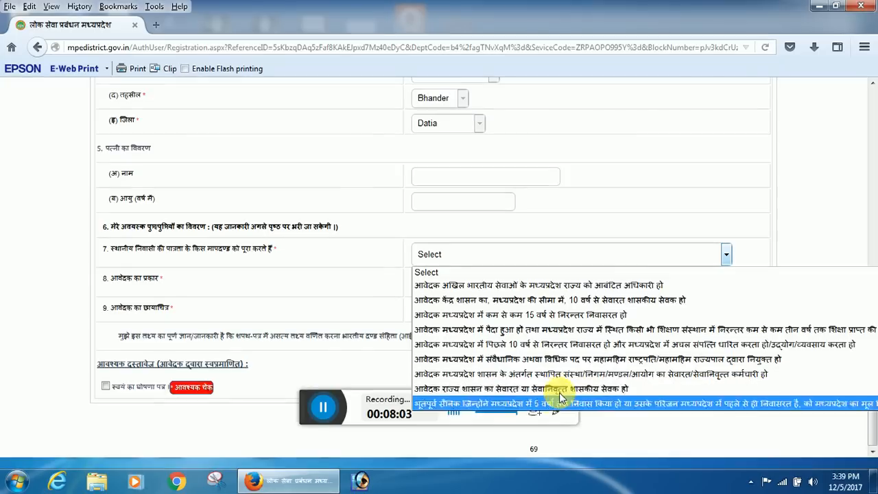
pyautogui.click(561, 316)
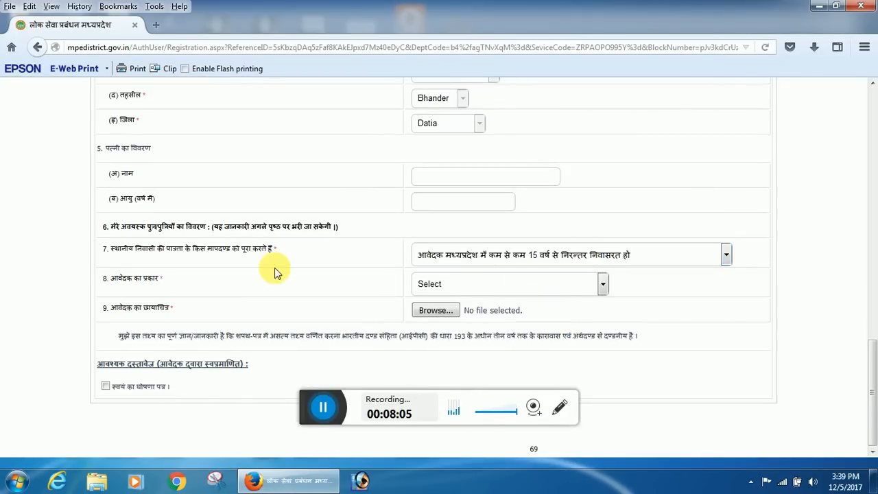
pyautogui.click(459, 287)
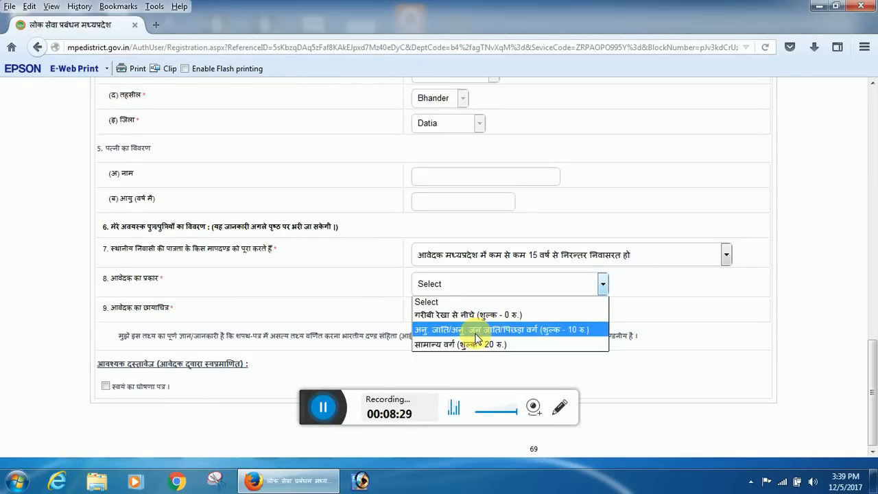
pyautogui.click(473, 332)
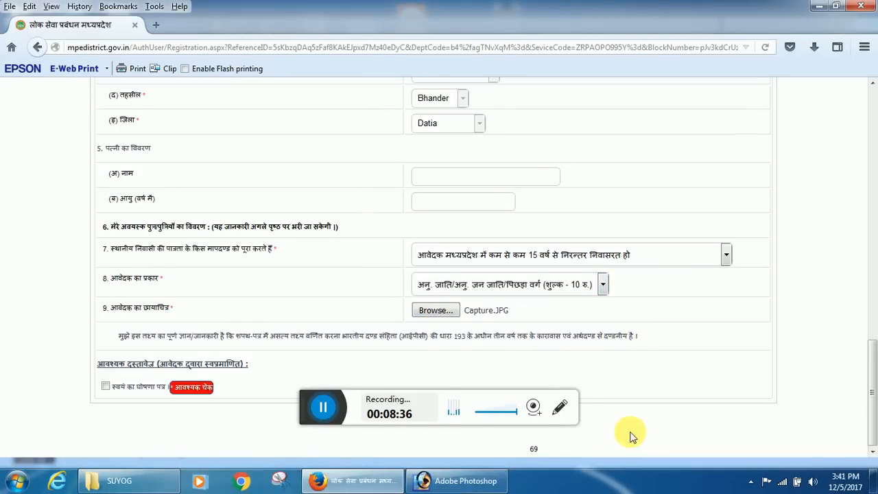
# Outline the self-declaration checkbox with a red rectangle, and save the application form to proceed to the next page
pyautogui.click(561, 407)
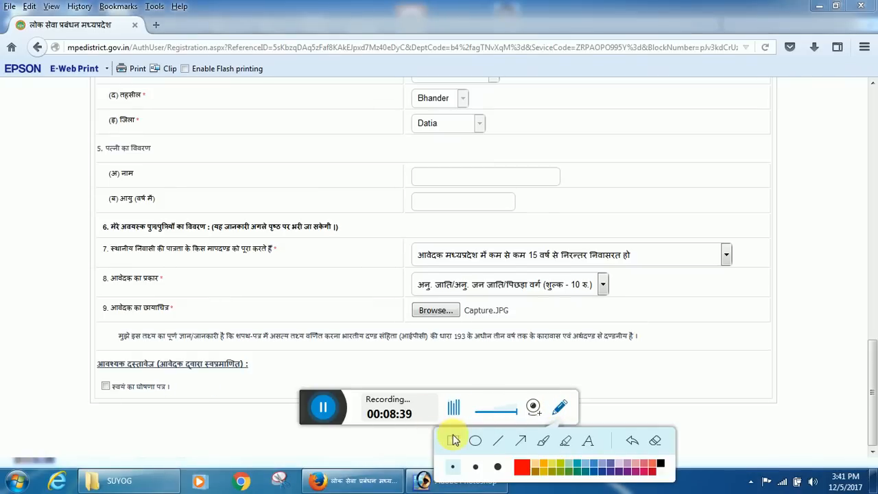
pyautogui.moveTo(98, 373)
pyautogui.mouseDown()
pyautogui.moveTo(151, 392)
pyautogui.moveTo(224, 400)
pyautogui.mouseUp()
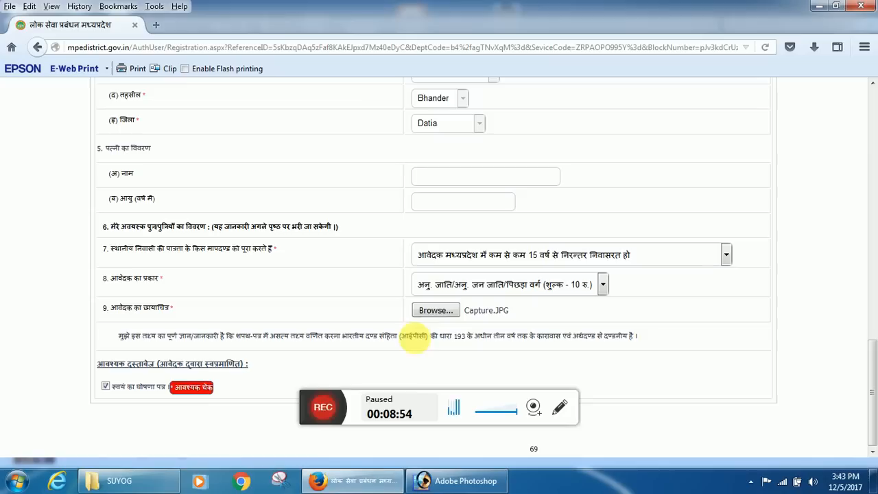
pyautogui.click(317, 353)
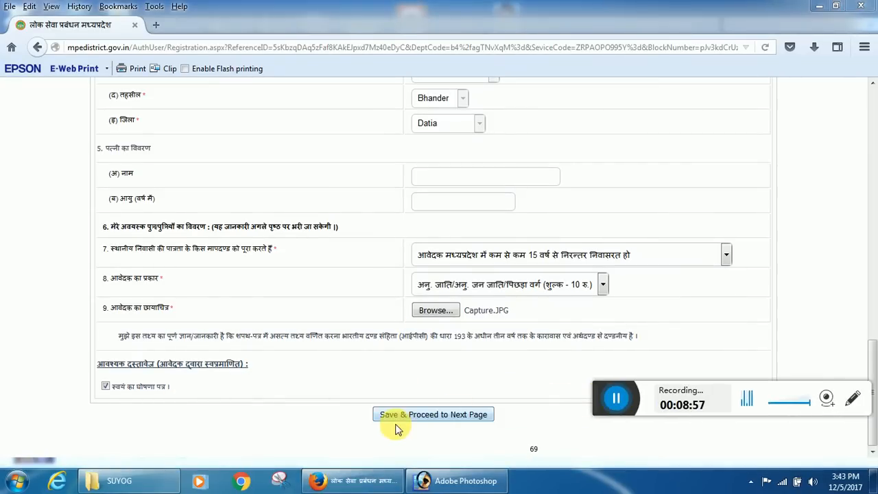
pyautogui.click(401, 416)
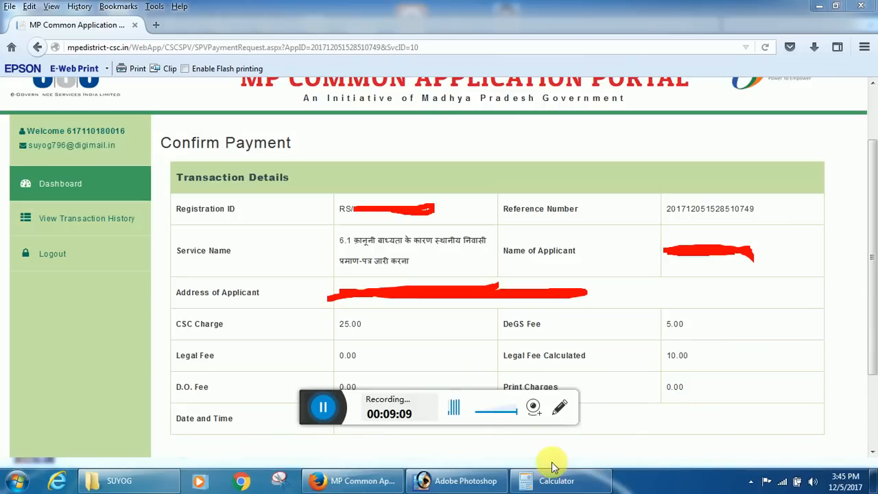
# Outline the Registration ID label with a thick red rectangle and the reference number, applicant name and address with thin ones, and stop drawing
pyautogui.click(559, 407)
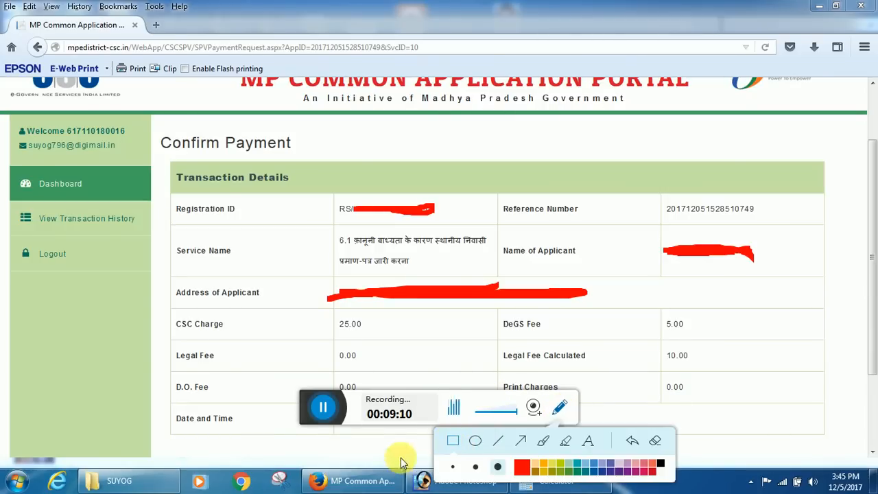
pyautogui.moveTo(169, 199)
pyautogui.mouseDown()
pyautogui.moveTo(213, 222)
pyautogui.moveTo(267, 224)
pyautogui.mouseUp()
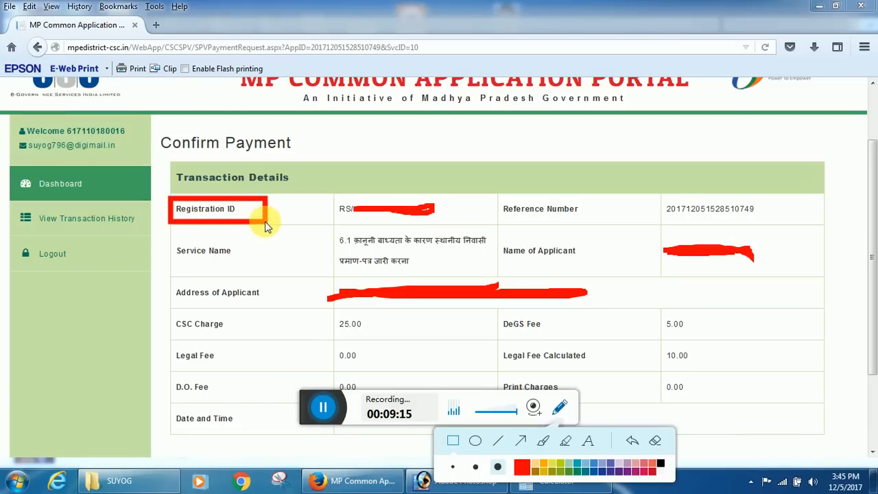
pyautogui.click(452, 469)
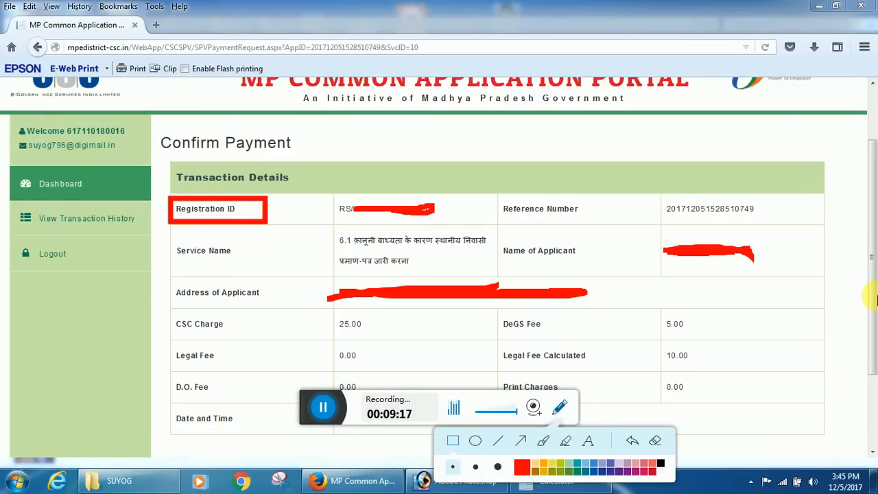
pyautogui.moveTo(661, 199); pyautogui.dragTo(760, 221)
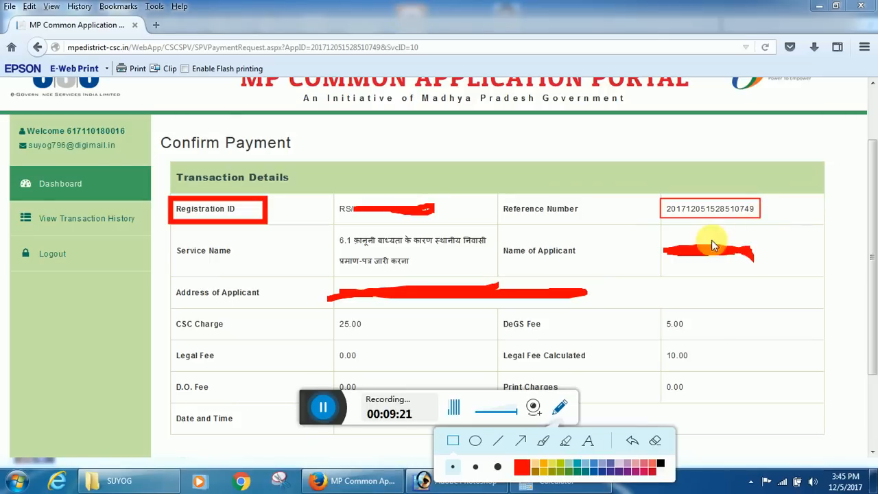
pyautogui.moveTo(662, 238); pyautogui.dragTo(764, 268)
pyautogui.moveTo(177, 283); pyautogui.dragTo(621, 305)
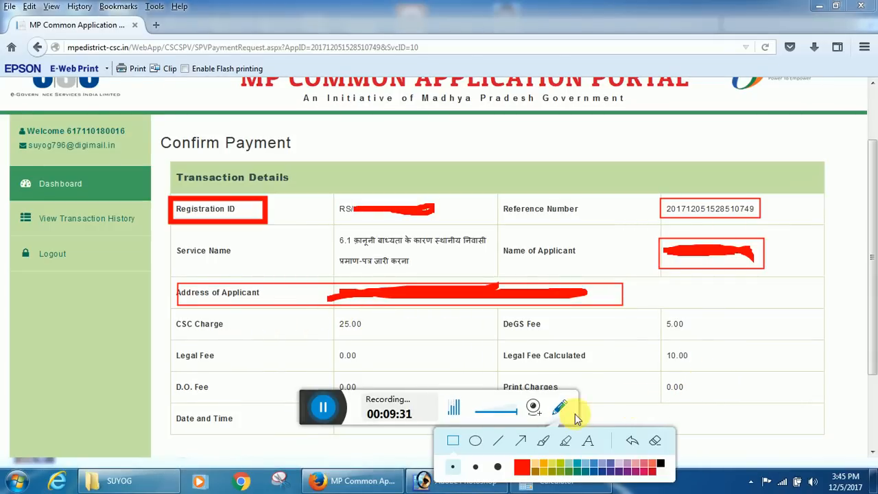
pyautogui.click(503, 416)
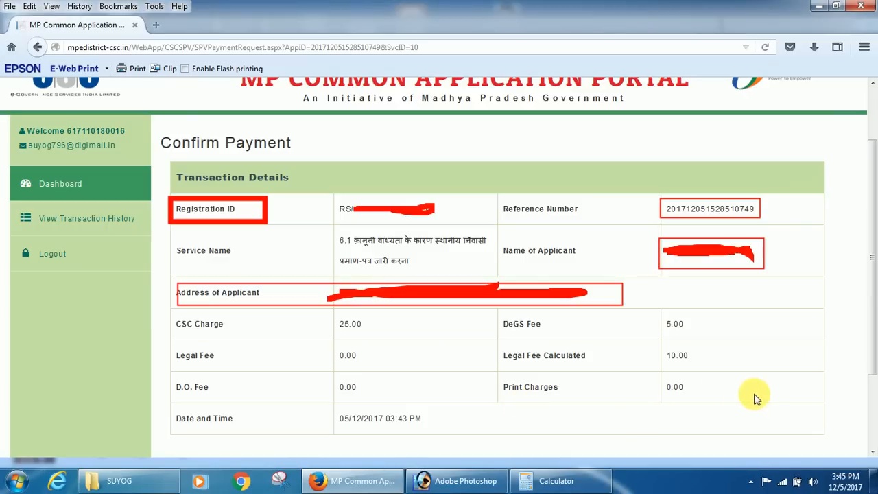
# Outline Proceed To Payment below the transaction details with a thick red rectangle, and stop drawing
pyautogui.scroll(-3, 754, 398)
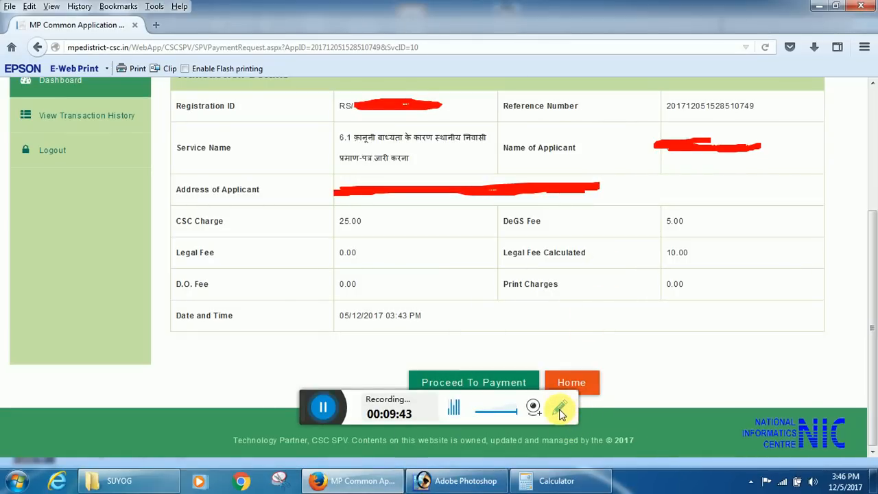
pyautogui.moveTo(303, 413); pyautogui.dragTo(316, 426)
pyautogui.click(564, 430)
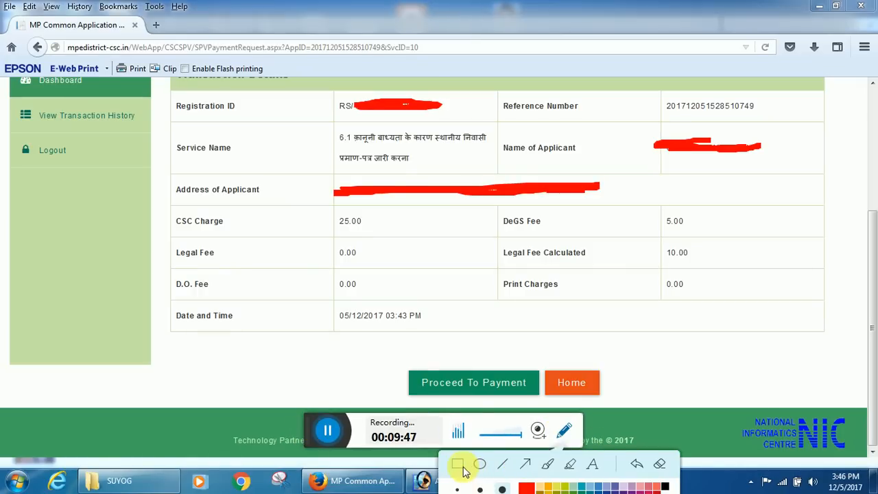
pyautogui.moveTo(403, 365)
pyautogui.mouseDown()
pyautogui.moveTo(427, 386)
pyautogui.moveTo(544, 397)
pyautogui.mouseUp()
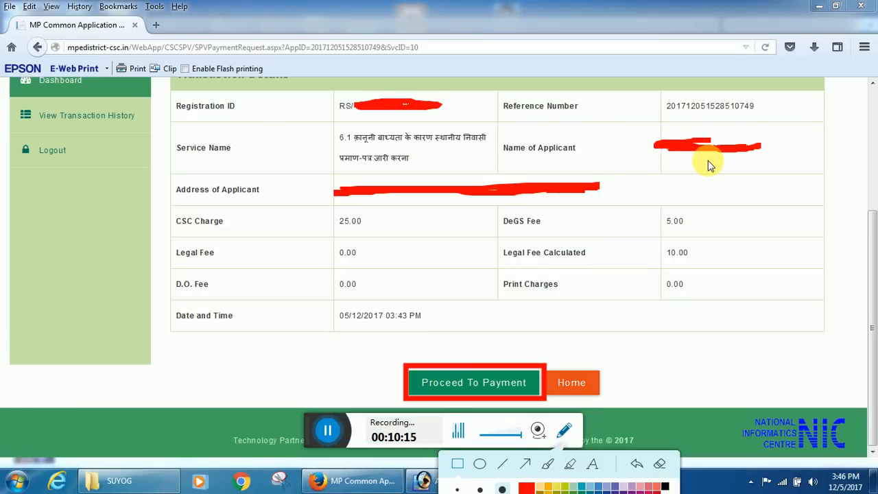
pyautogui.click(564, 431)
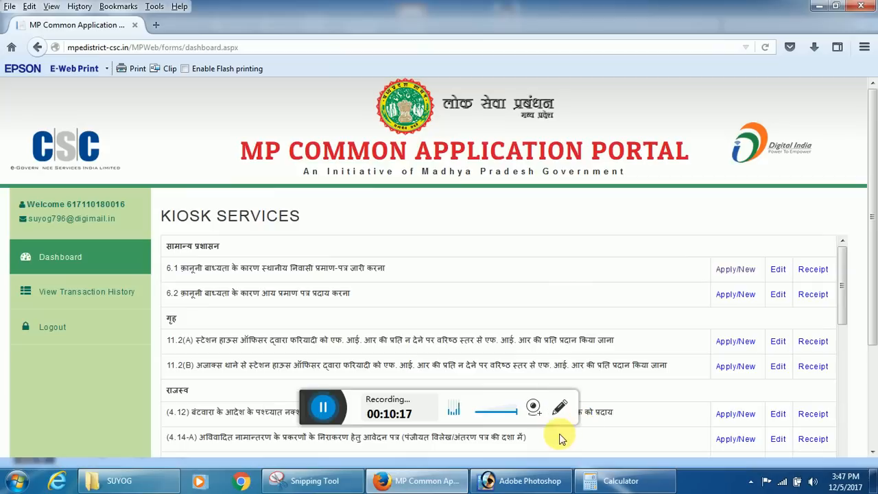
# Open the Edit report for service 6.1 and review its service name options, Registration ID filter and listed application
pyautogui.click(781, 272)
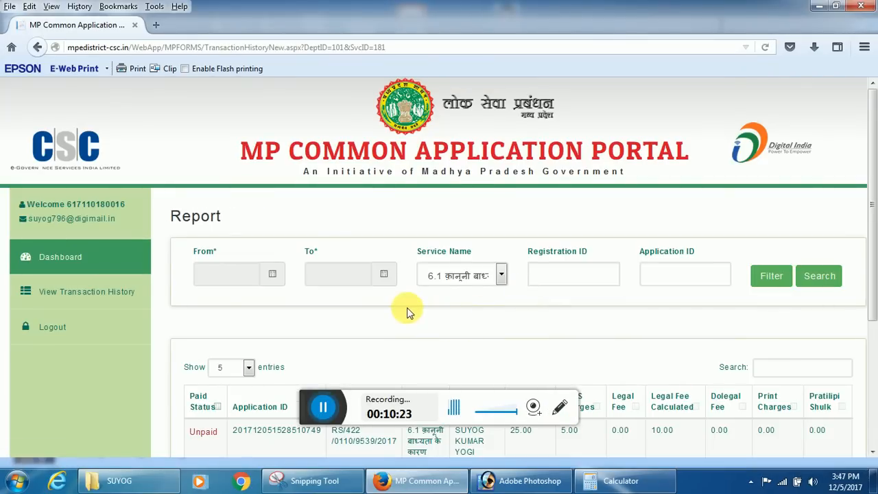
pyautogui.click(459, 281)
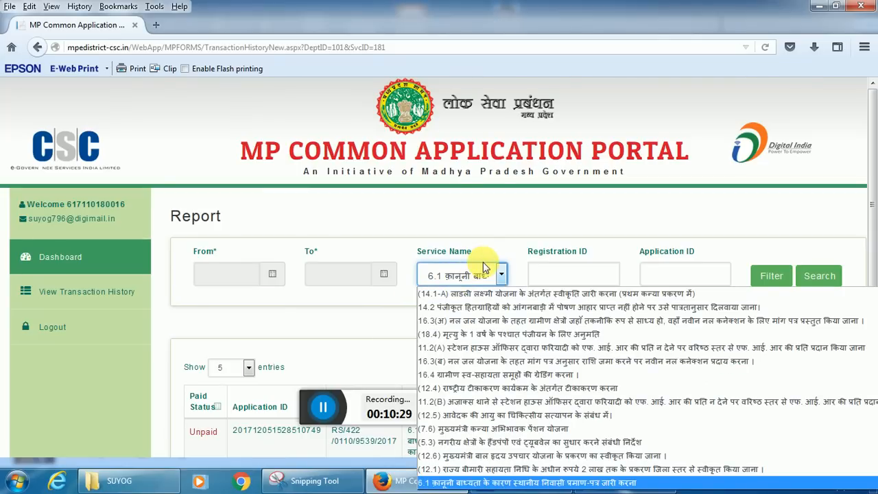
pyautogui.click(484, 269)
pyautogui.click(575, 280)
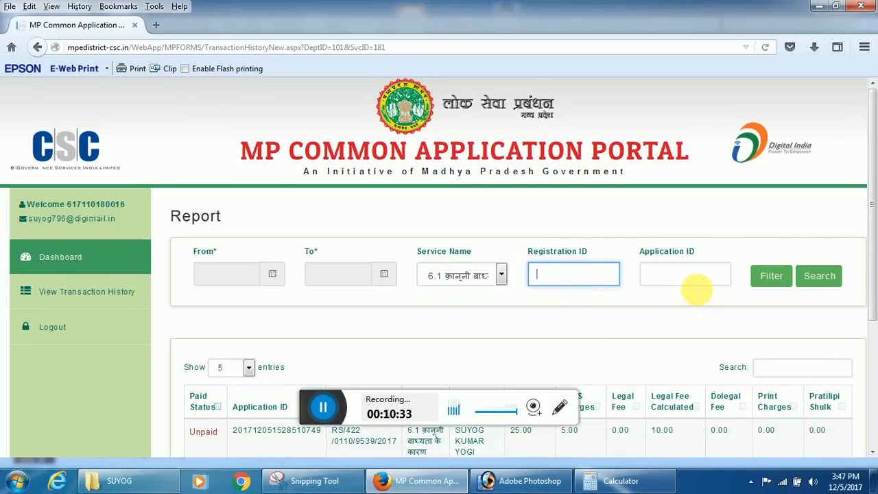
pyautogui.click(600, 334)
pyautogui.scroll(-5, 600, 333)
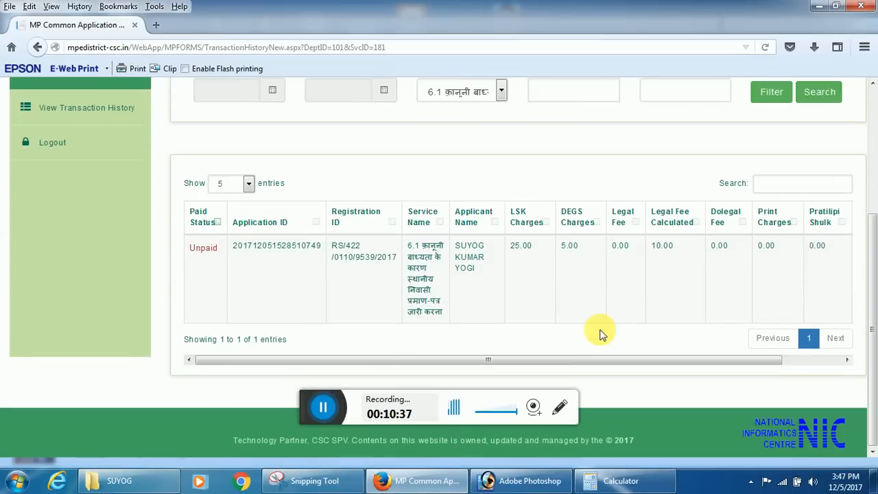